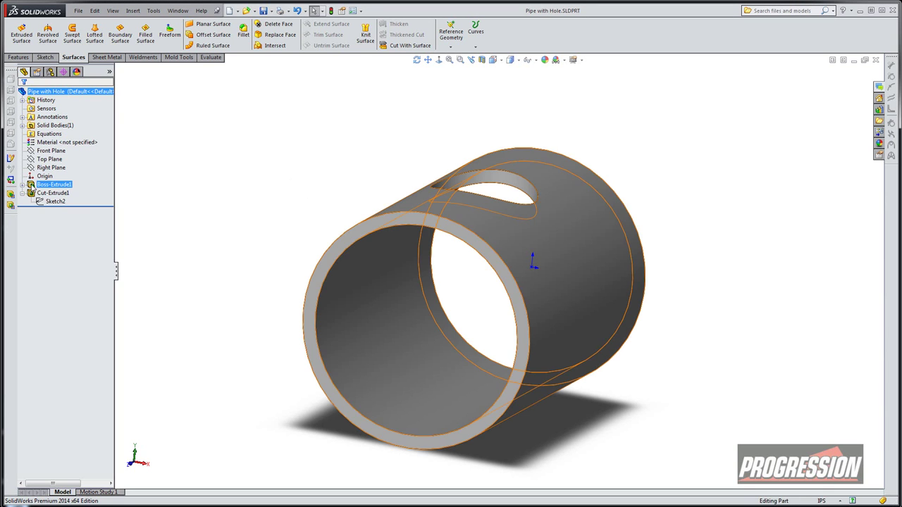
Step: Display the pipe and saddle-hole dimensions, including the hole's 8.000 and 12.000 values
double_click(440, 185)
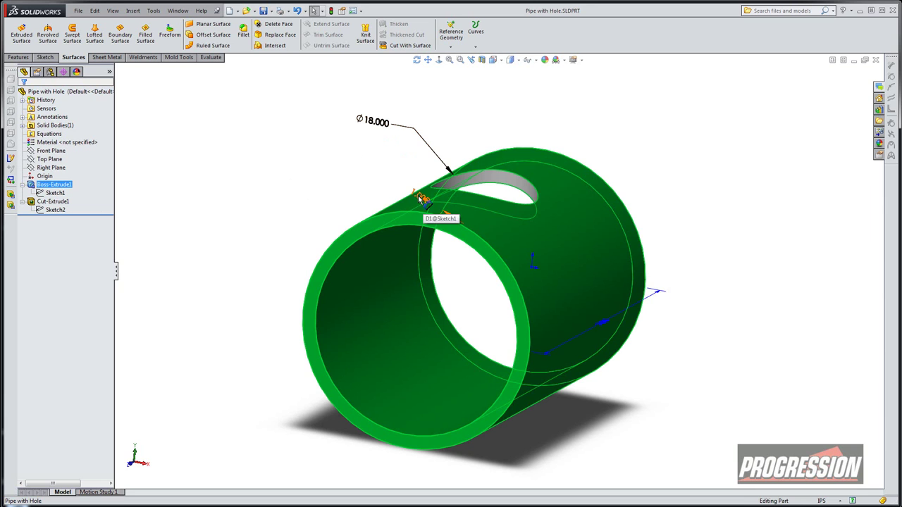
click(138, 205)
click(43, 210)
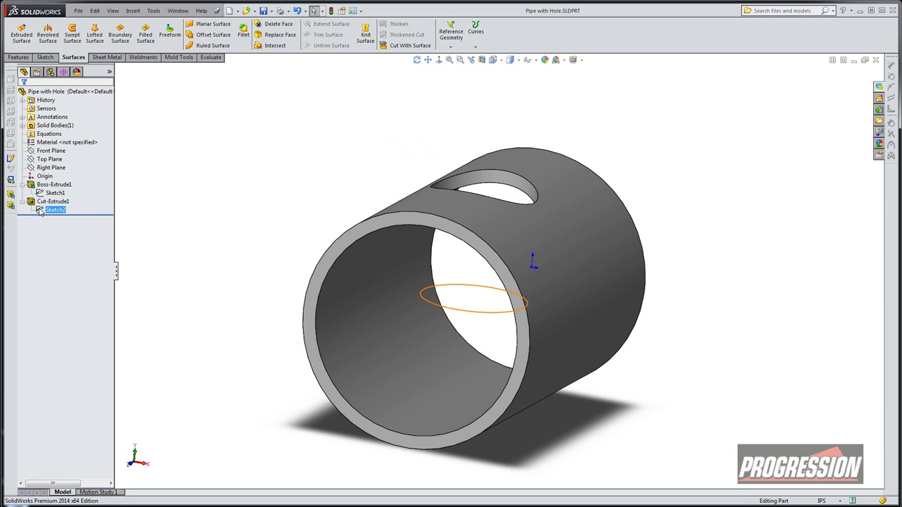
ctrl+click(53, 201)
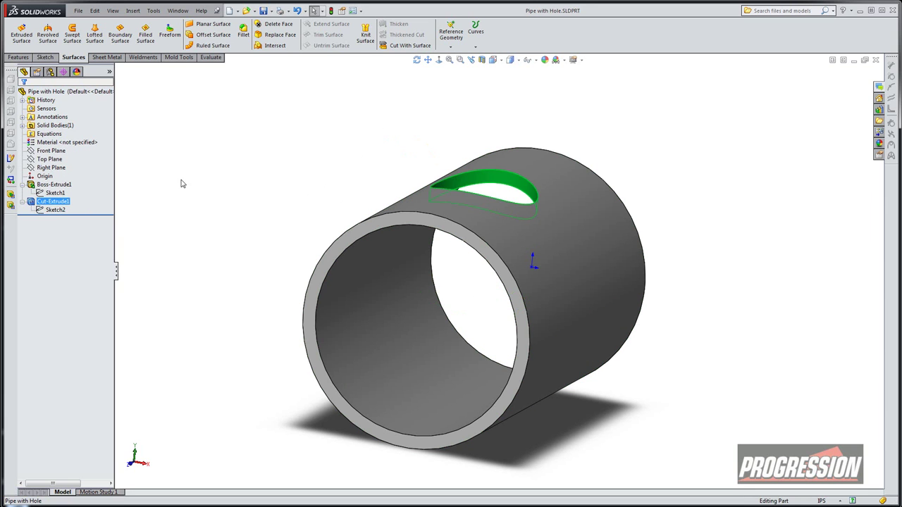
middle_drag(222, 174, 197, 208)
ctrl+click(45, 211)
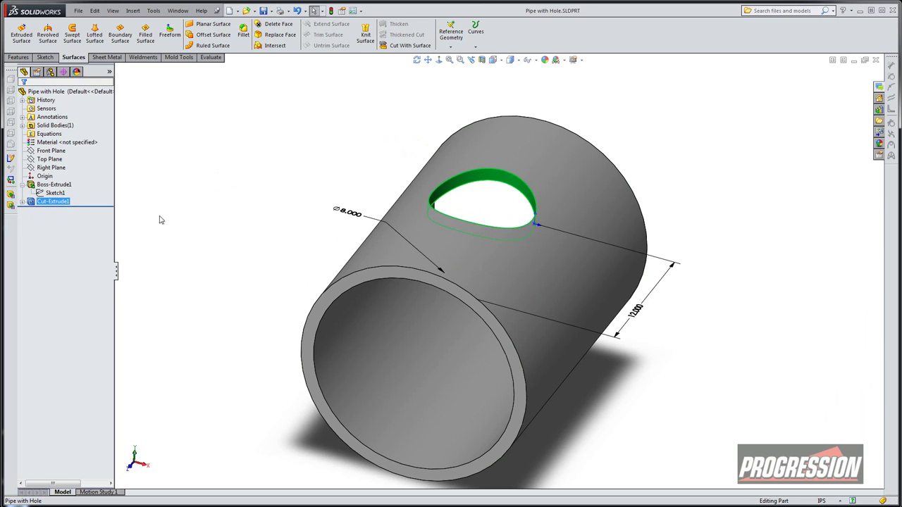
Step: Orbit the pipe to face the hole, then return to an angled bore view
middle_drag(374, 174, 382, 147)
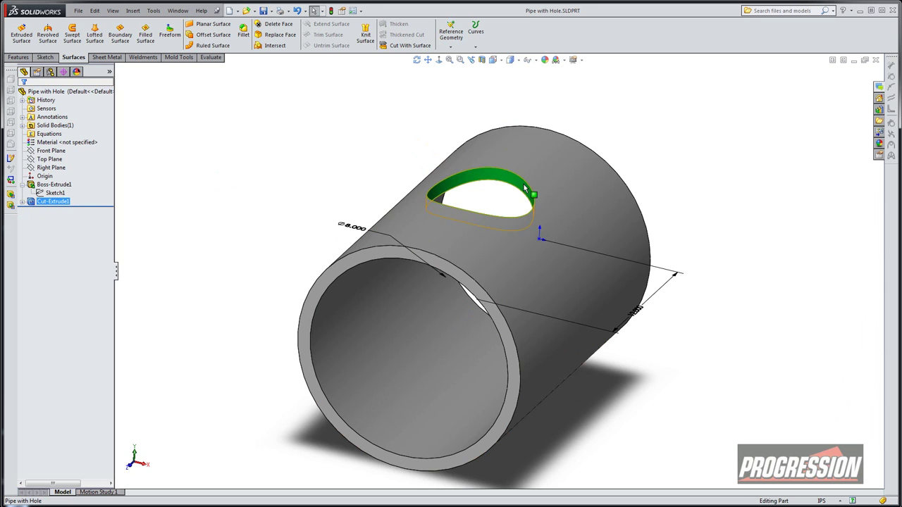
middle_drag(446, 191, 462, 268)
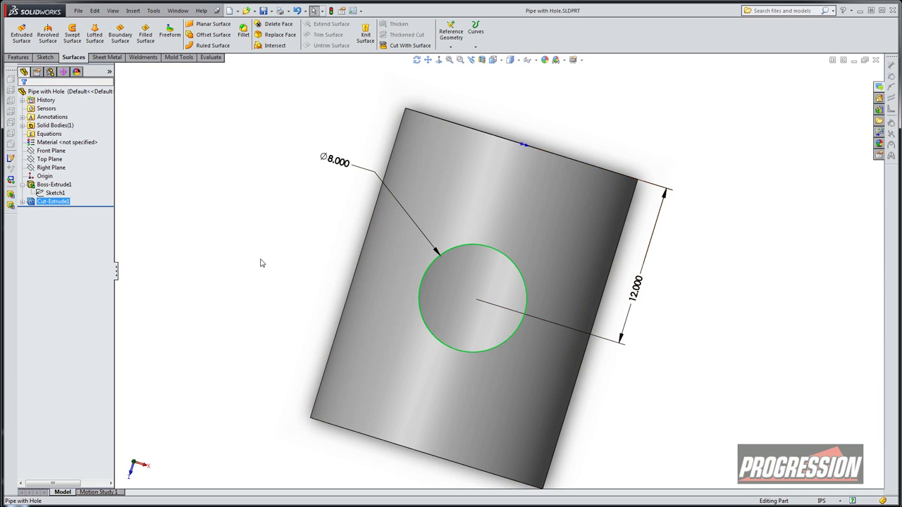
middle_drag(270, 250, 275, 95)
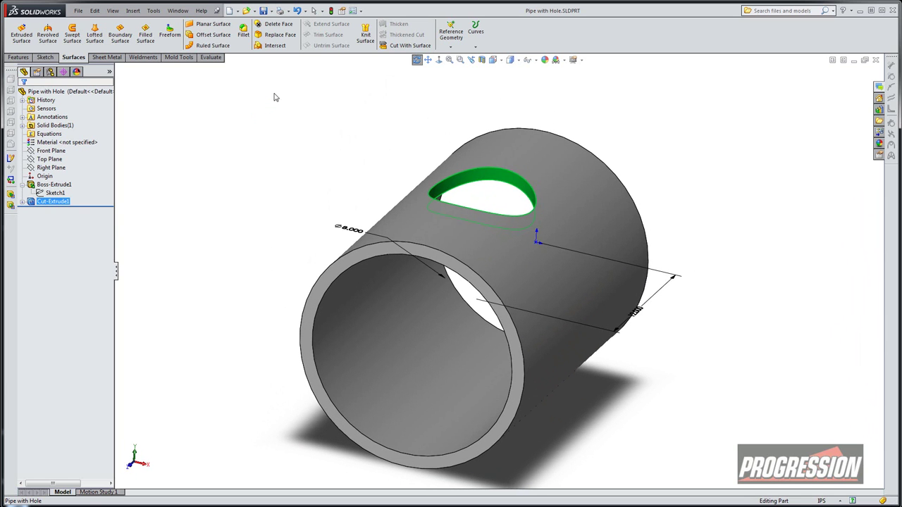
click(334, 182)
scroll(338, 186, down, 3)
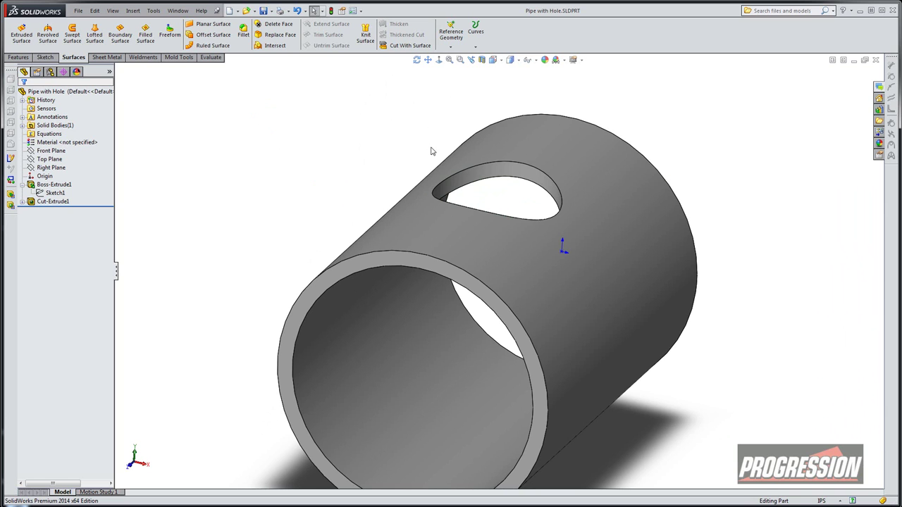
Step: Try a chamfer on the saddle hole's top edge, delete it, and hide the bevel diagram
click(518, 168)
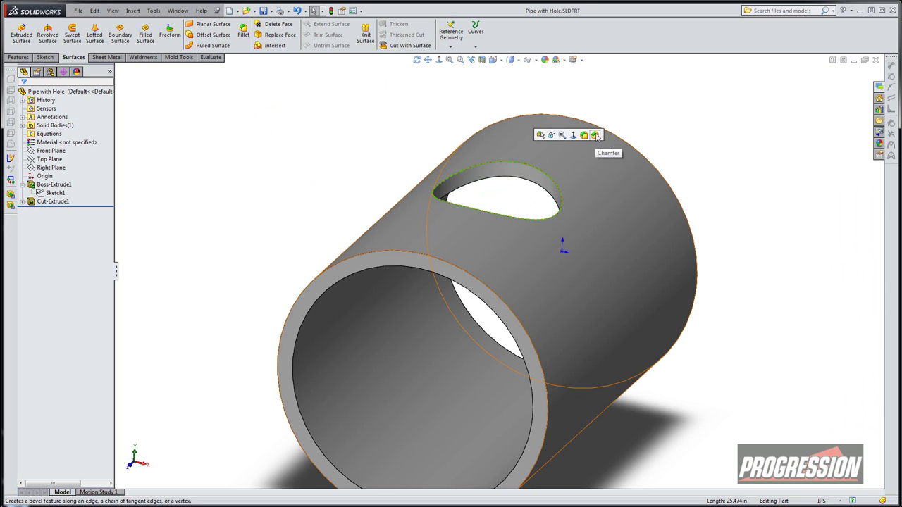
click(595, 135)
click(23, 98)
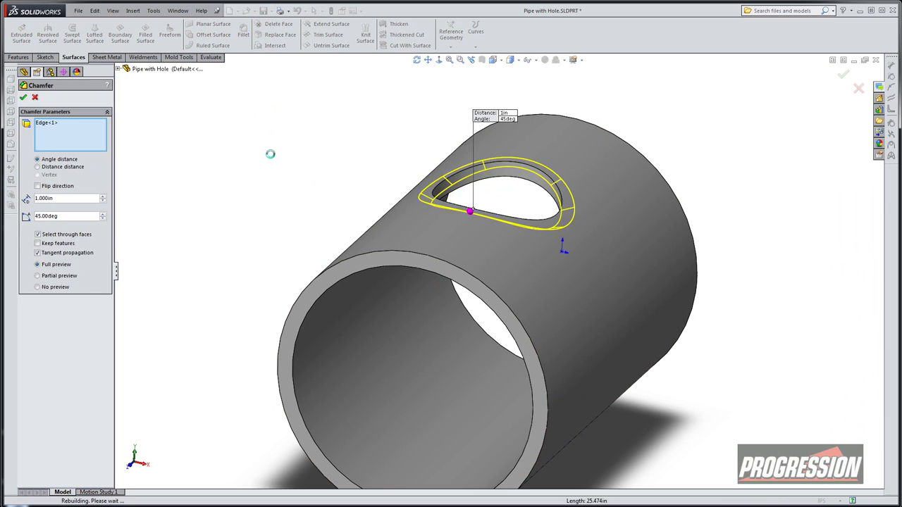
scroll(512, 176, down, 1)
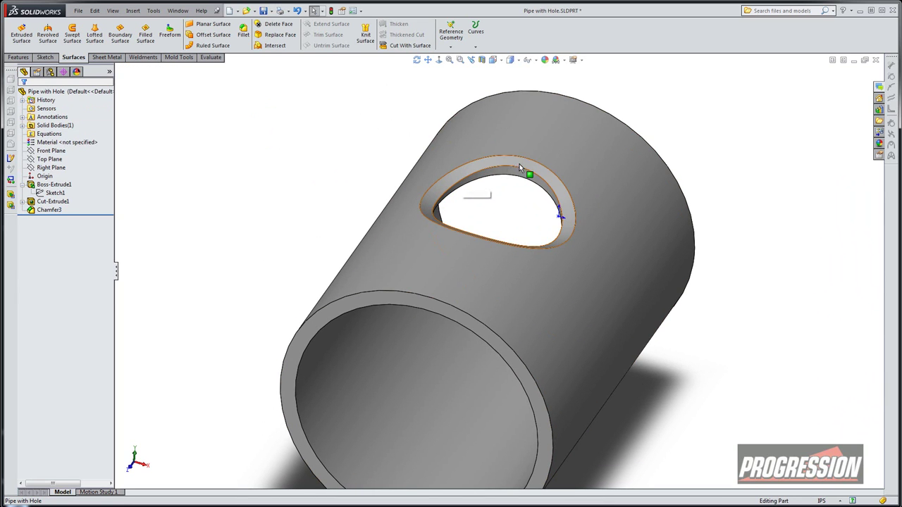
scroll(515, 172, down, 1)
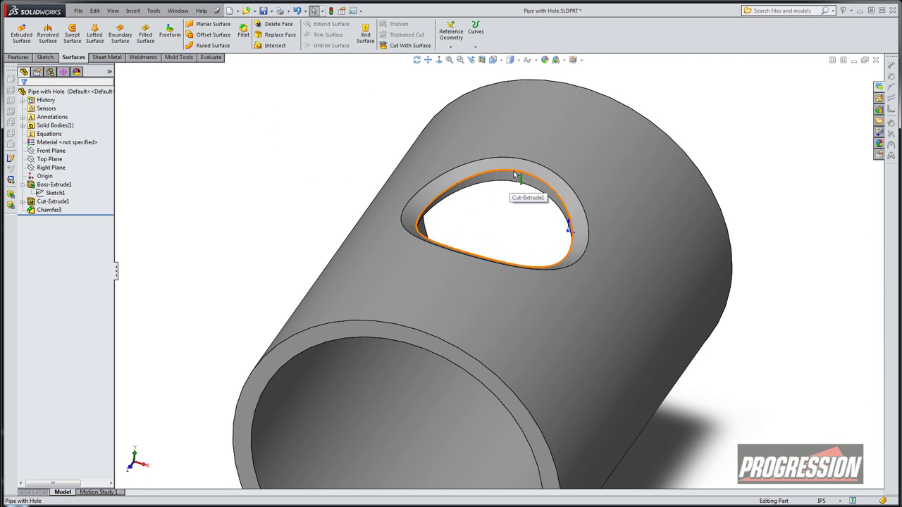
click(49, 211)
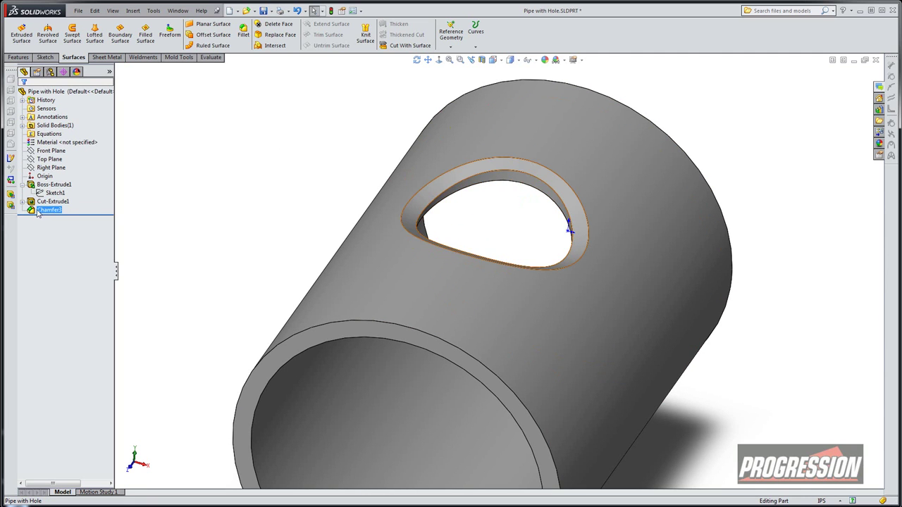
right_click(28, 213)
click(43, 252)
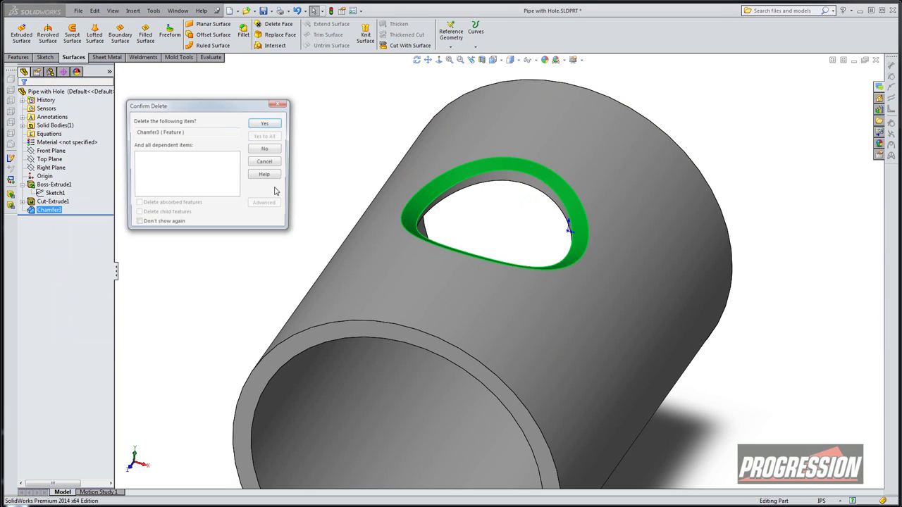
click(265, 124)
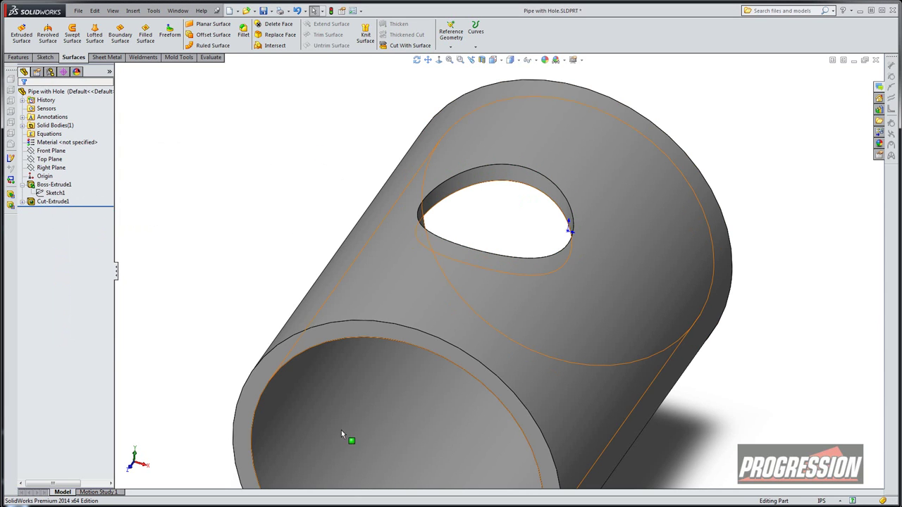
drag(272, 145, 259, 90)
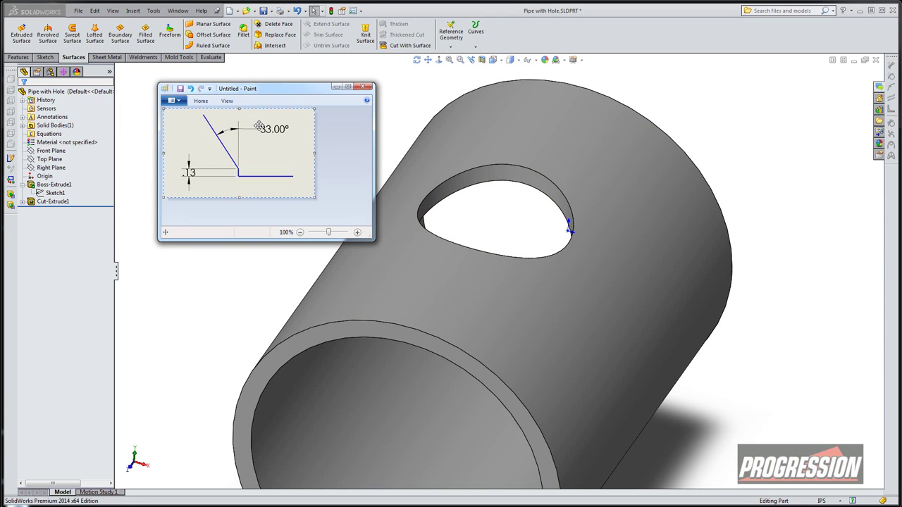
click(336, 87)
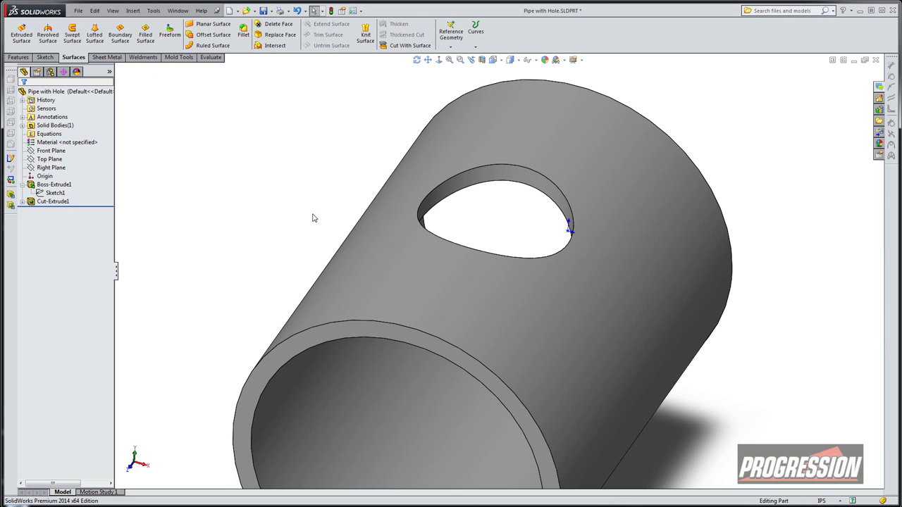
Step: Sketch a circle centred at the origin on the pipe's open end face
middle_drag(313, 218, 307, 182)
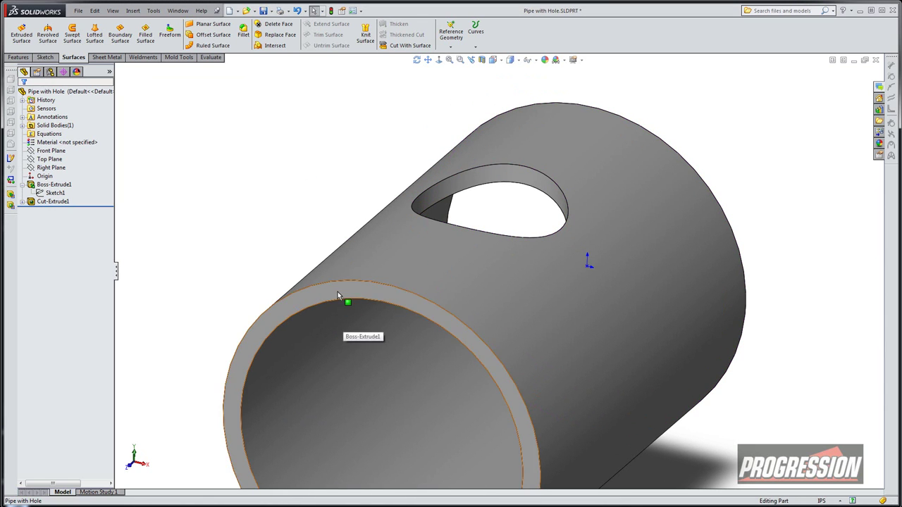
click(338, 294)
click(372, 264)
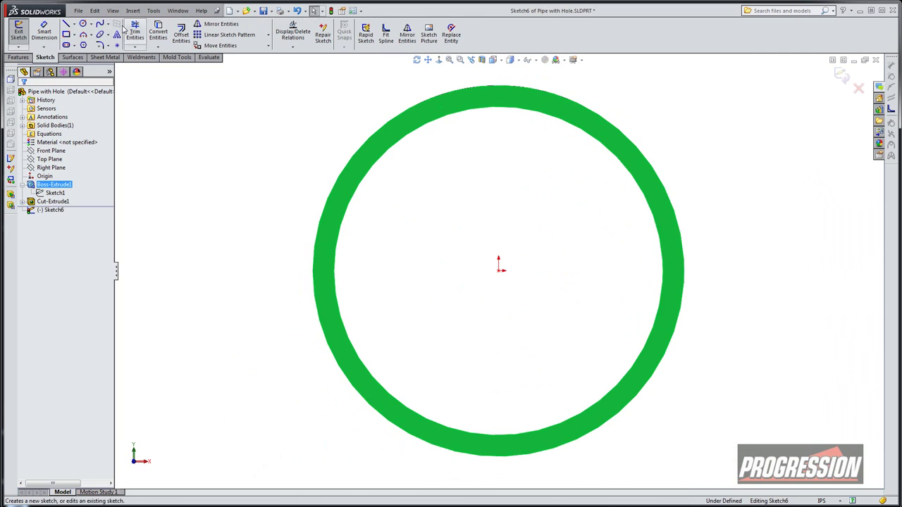
click(82, 24)
click(498, 268)
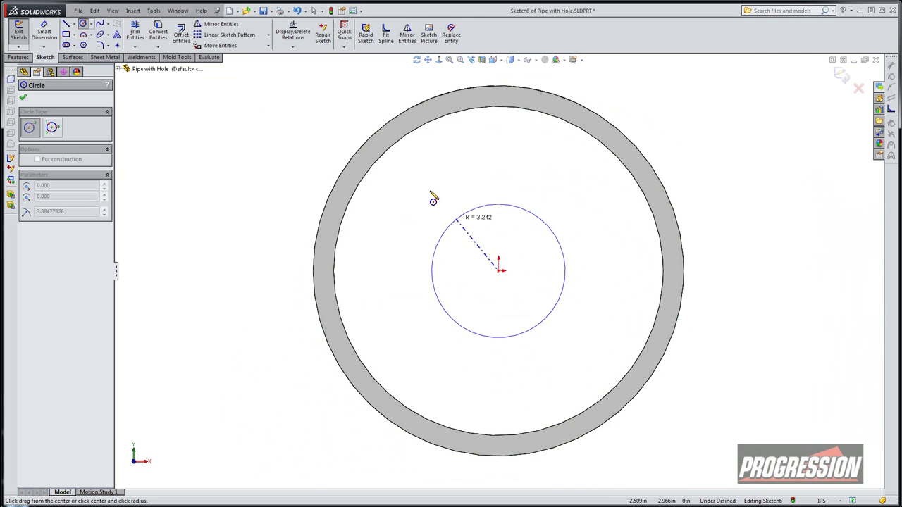
click(402, 129)
Step: Dimension the circle 0.125 in from the bore edge, fully defining the sketch
right_drag(273, 219, 270, 131)
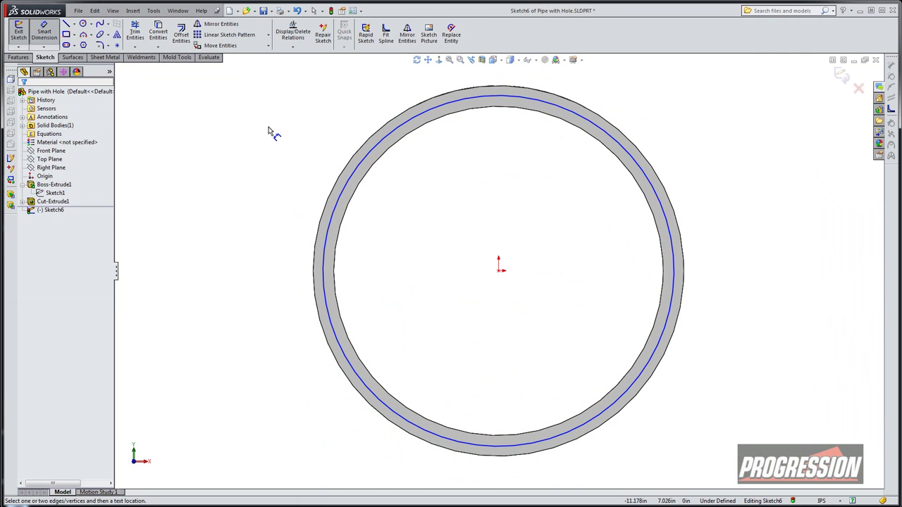
click(391, 146)
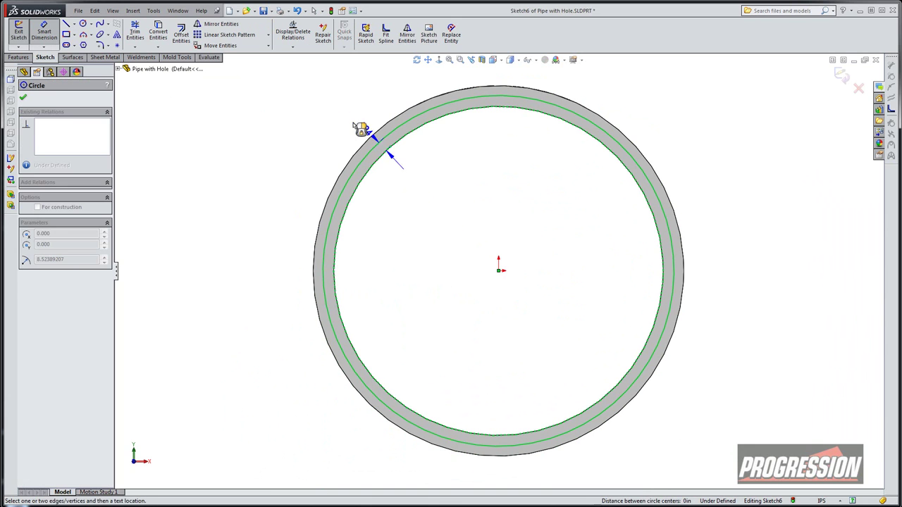
click(323, 116)
text(.12)
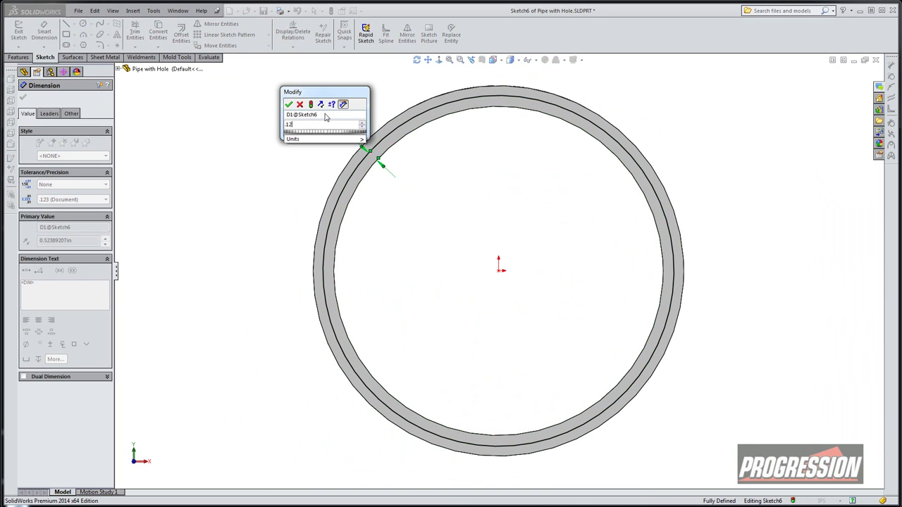
text(5)
key(Return)
right_click(469, 175)
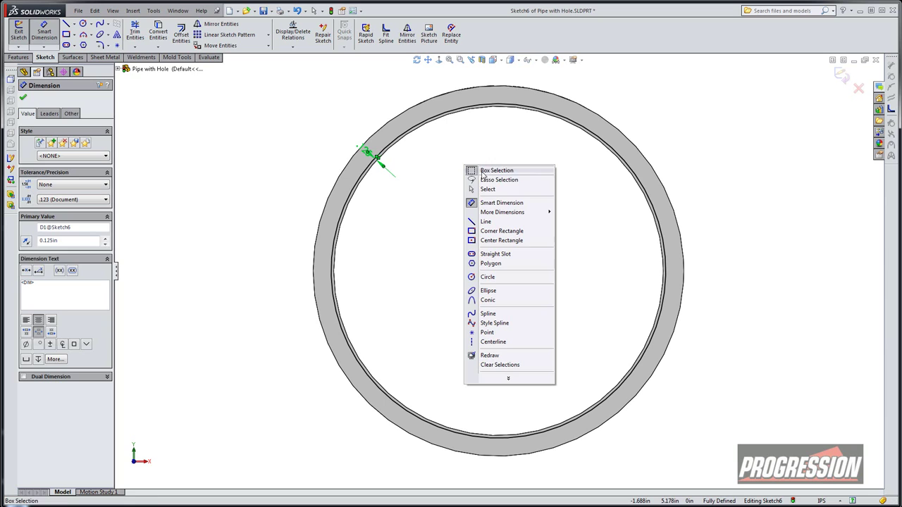
click(493, 188)
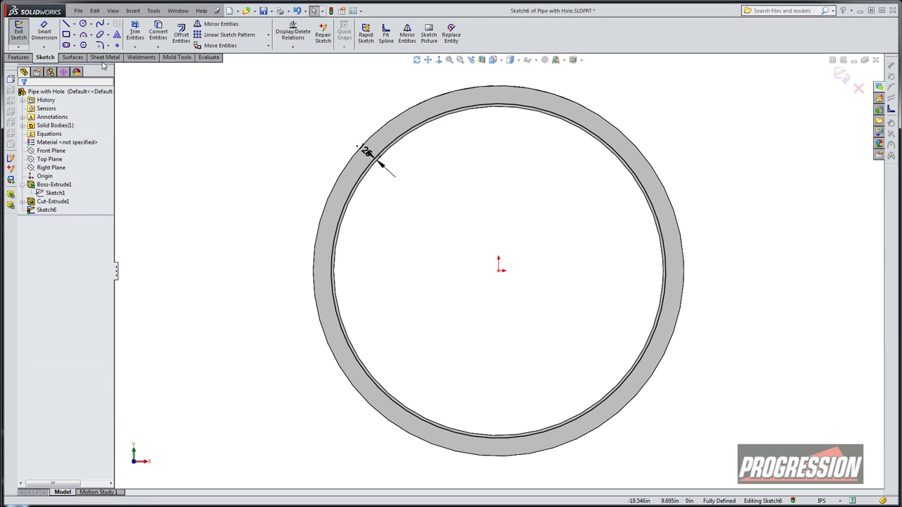
click(74, 58)
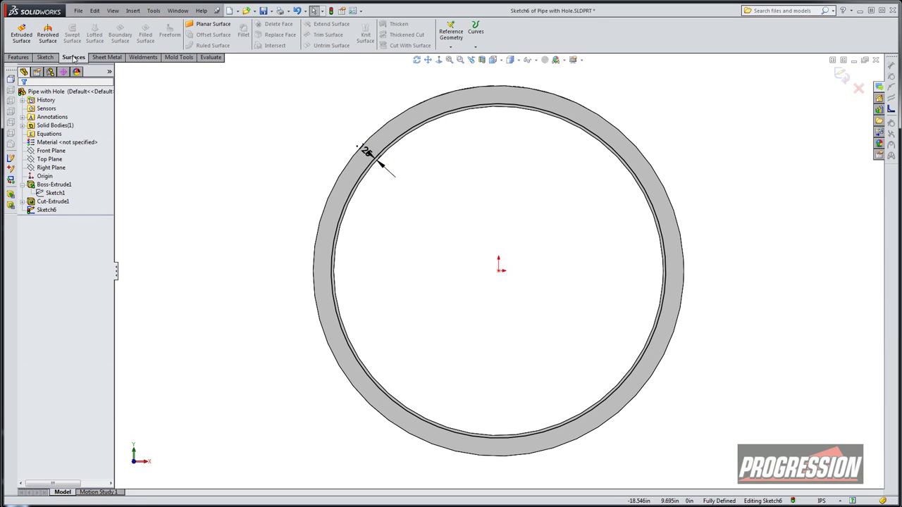
Step: Extrude the end-face circle as a surface into the pipe, creating Surface-Extrude1
click(22, 34)
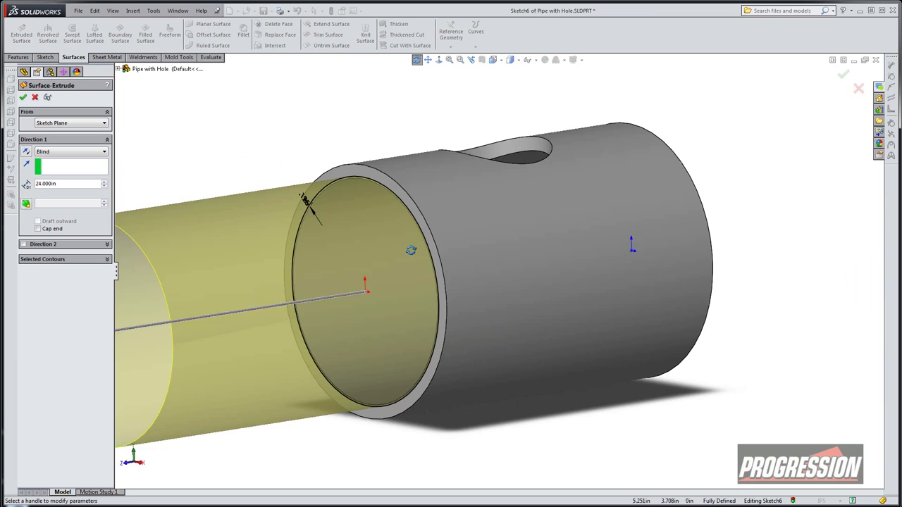
middle_drag(411, 251, 413, 263)
click(26, 152)
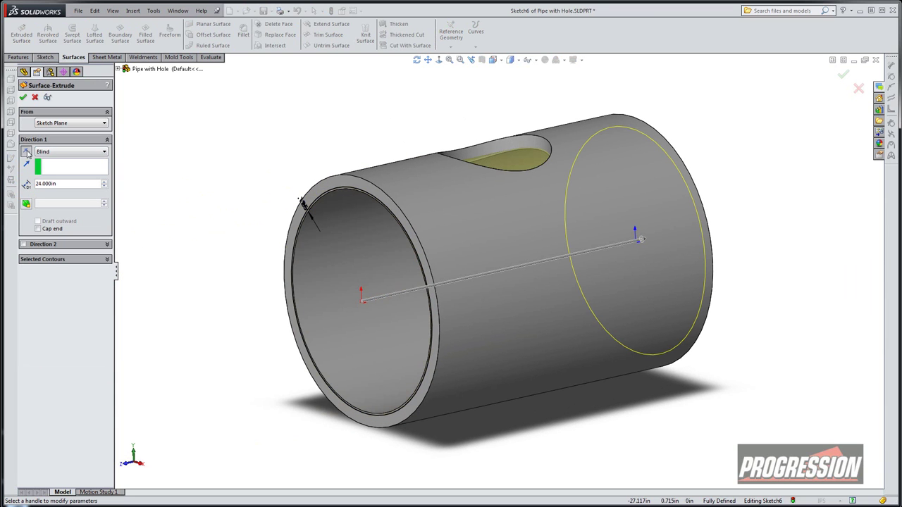
click(23, 98)
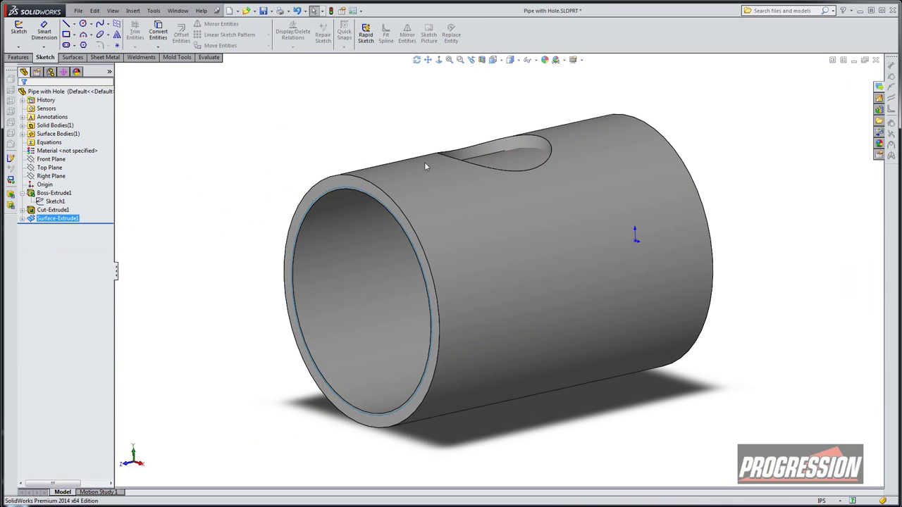
middle_drag(430, 139, 473, 202)
click(330, 132)
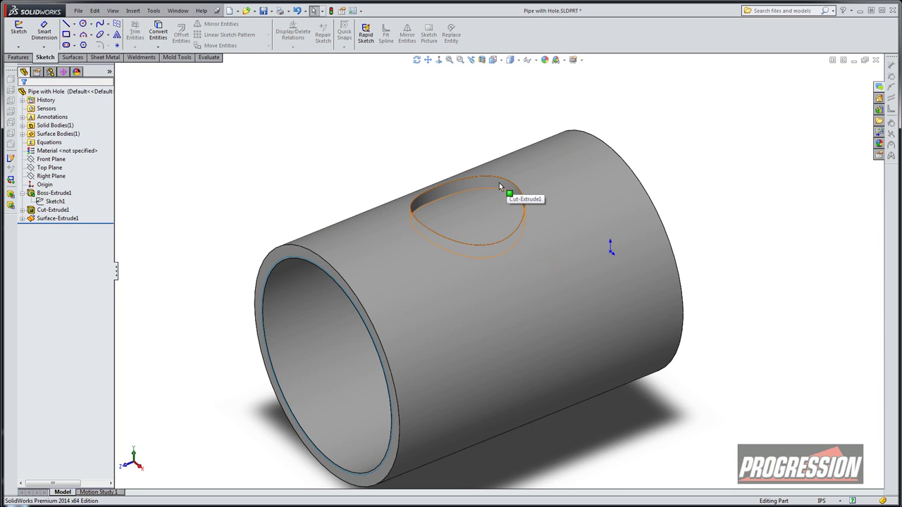
Step: In a new 3D sketch, create intersection curves between the hole face and Surface-Extrude1
click(19, 46)
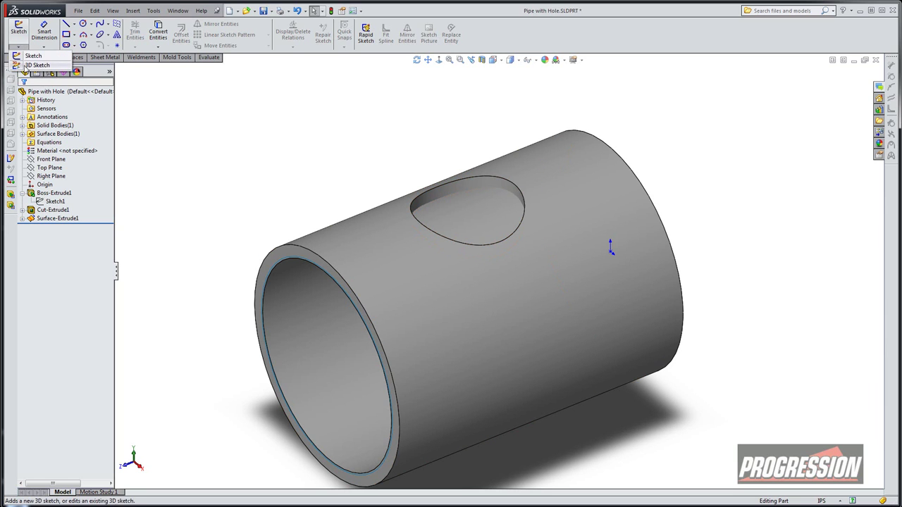
click(37, 65)
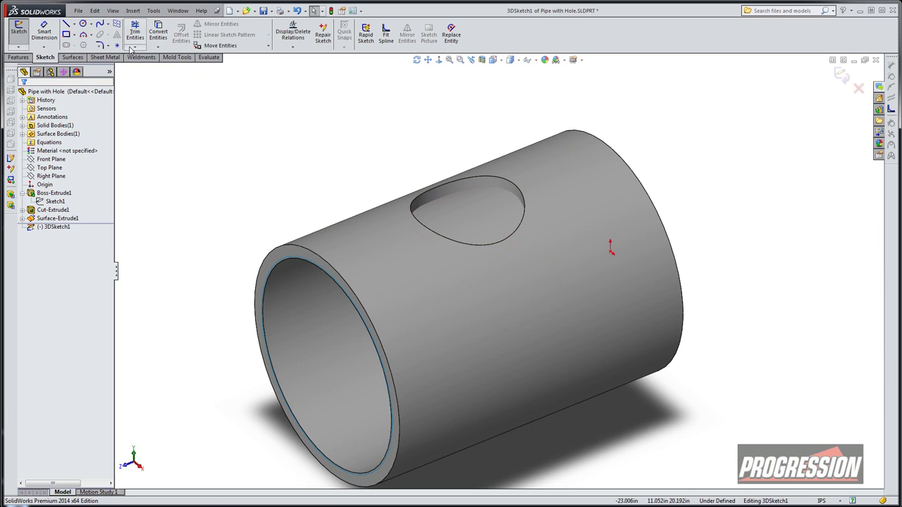
click(157, 47)
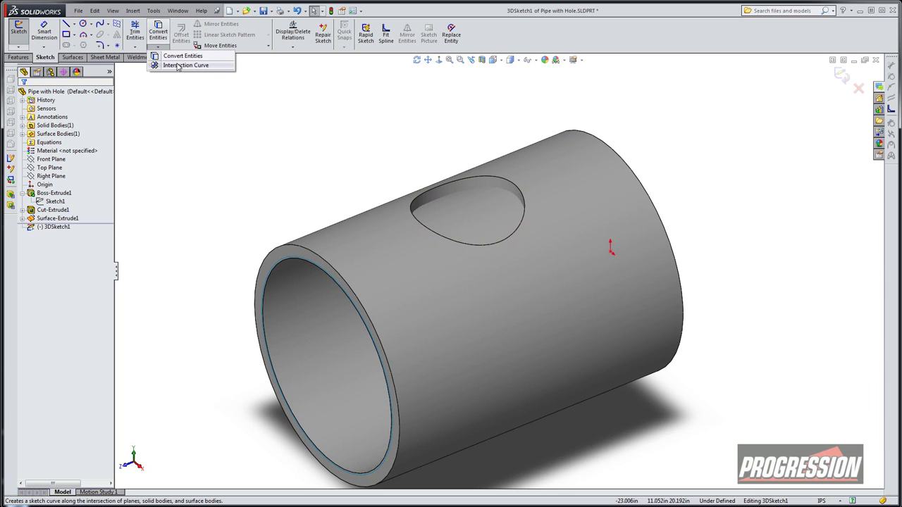
click(176, 65)
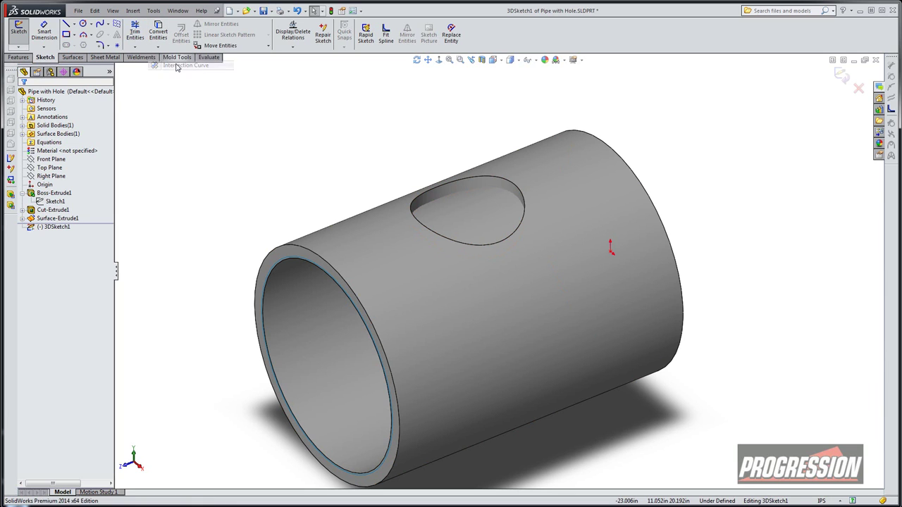
click(478, 181)
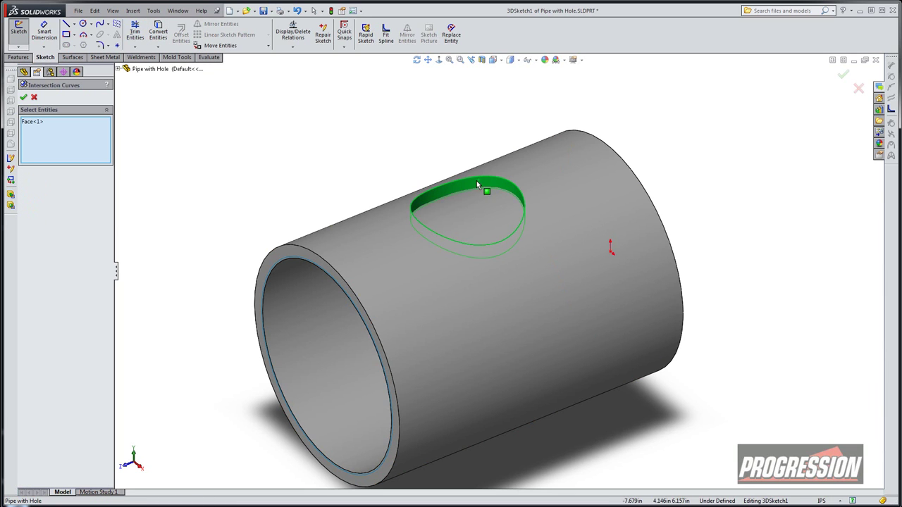
click(468, 217)
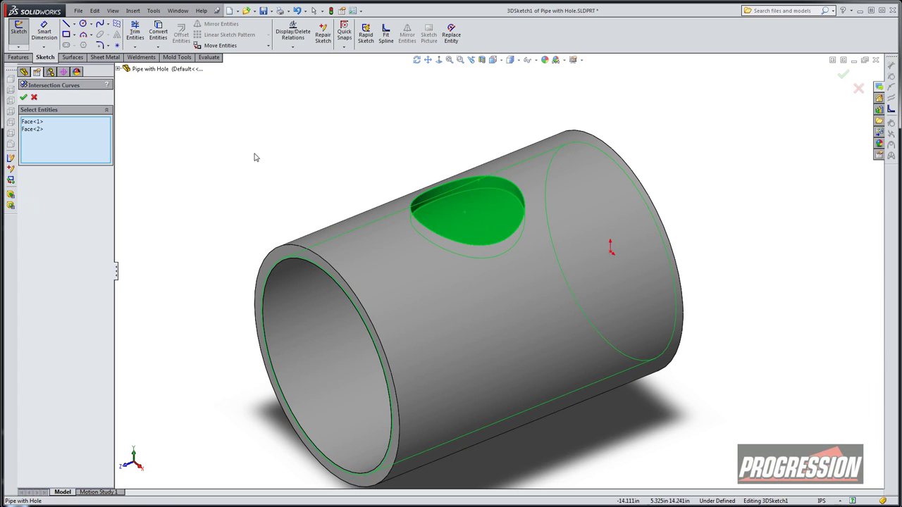
click(23, 98)
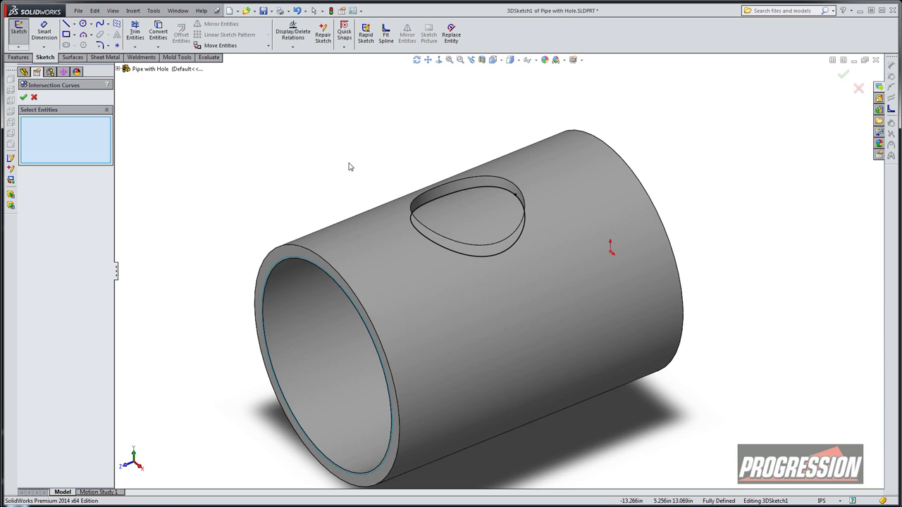
middle_drag(348, 166, 318, 145)
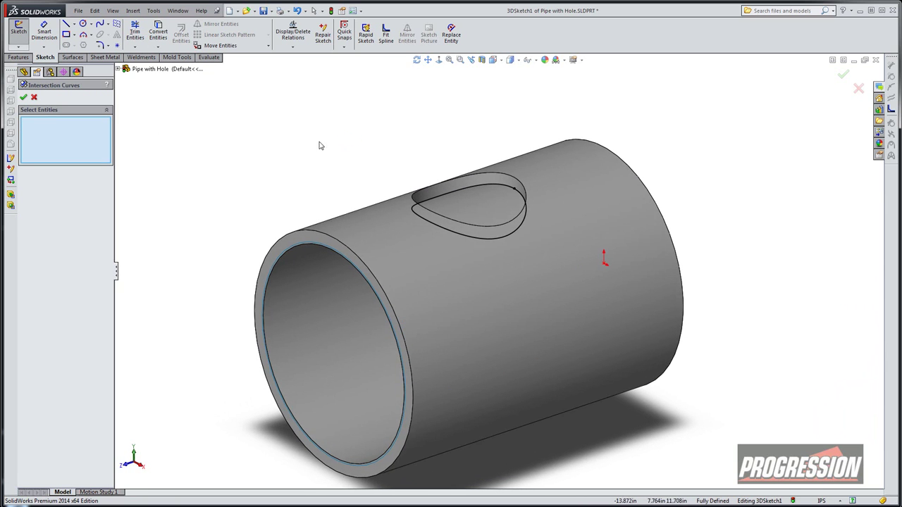
click(33, 98)
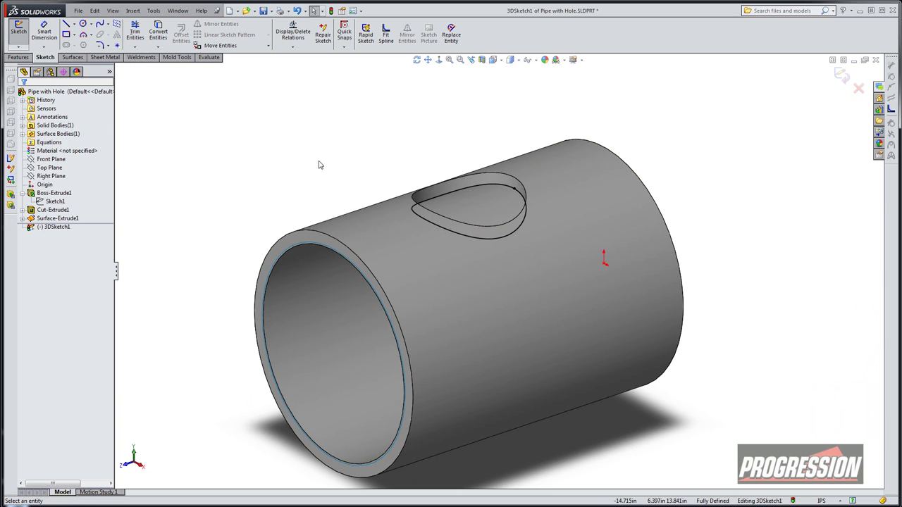
Step: Expand the surface bodies, exit 3DSketch1, and select the Right Plane
click(23, 134)
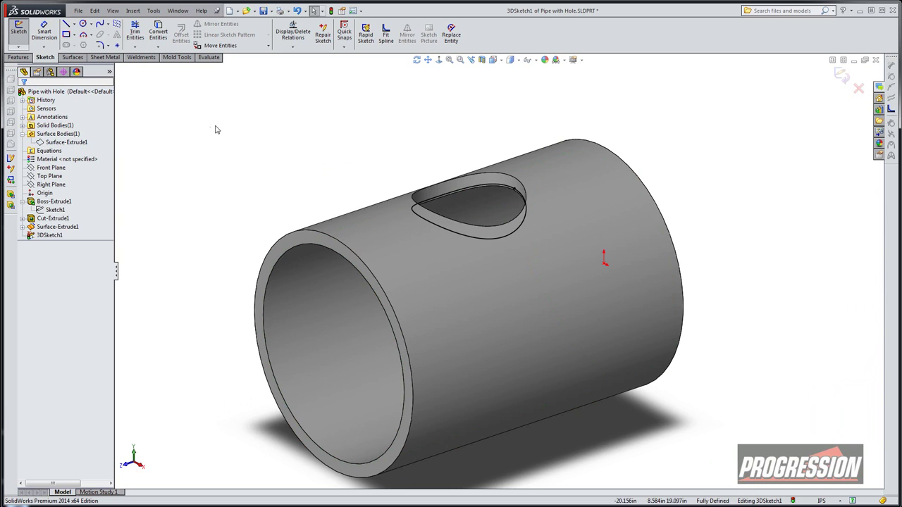
middle_drag(335, 133, 450, 169)
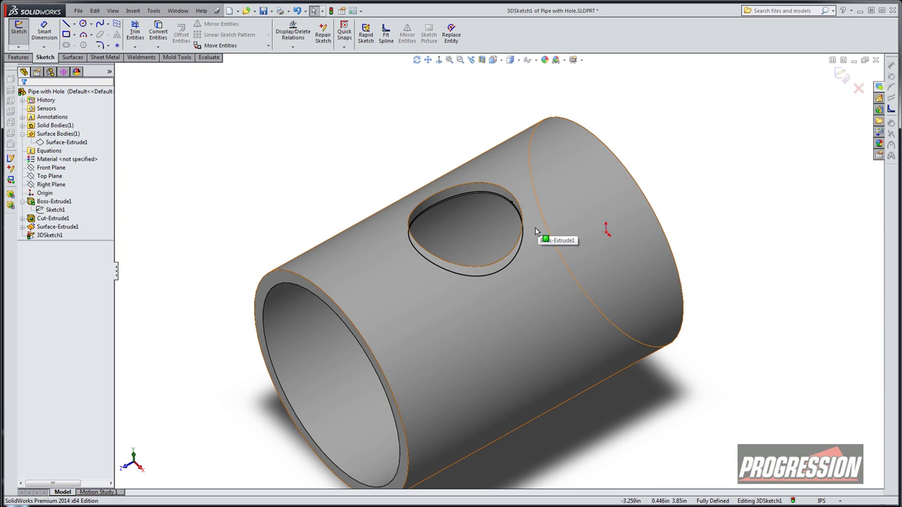
click(45, 185)
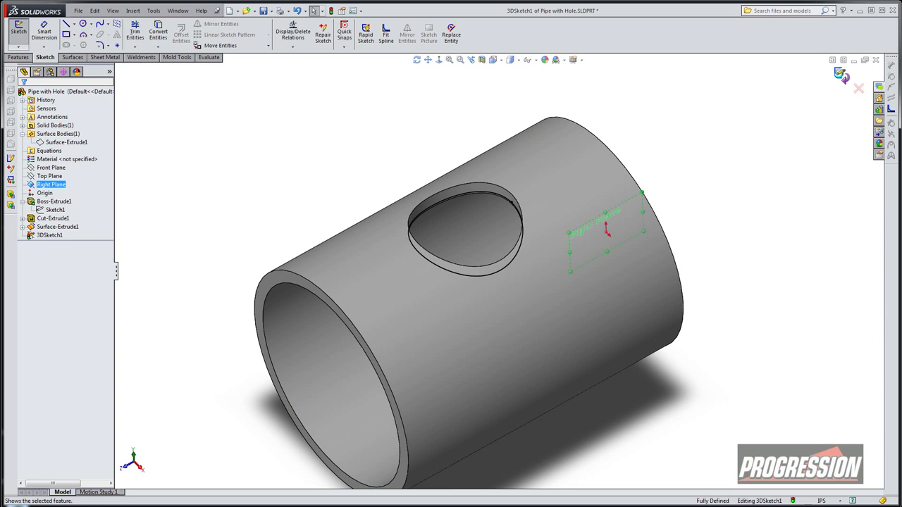
click(838, 74)
click(42, 185)
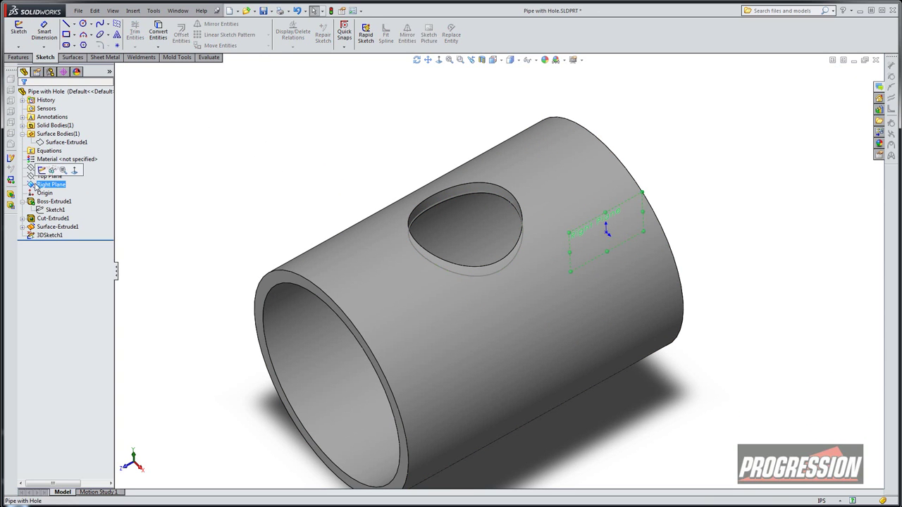
Step: Start a sketch on the Right Plane, briefly checking and closing a section view
click(42, 170)
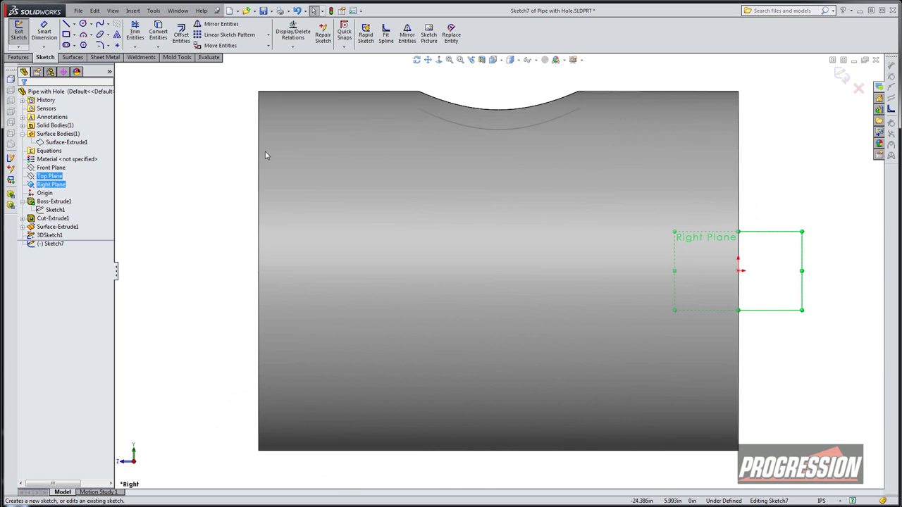
click(481, 60)
click(859, 85)
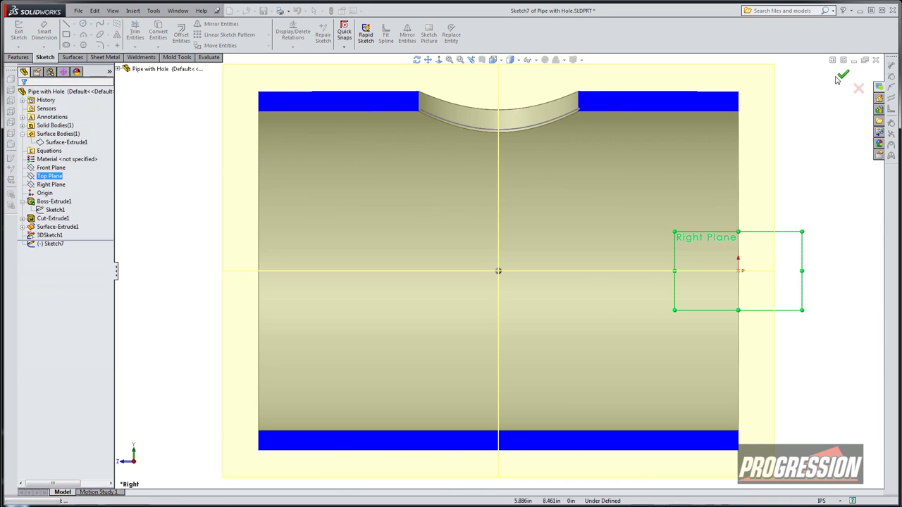
scroll(574, 102, down, 3)
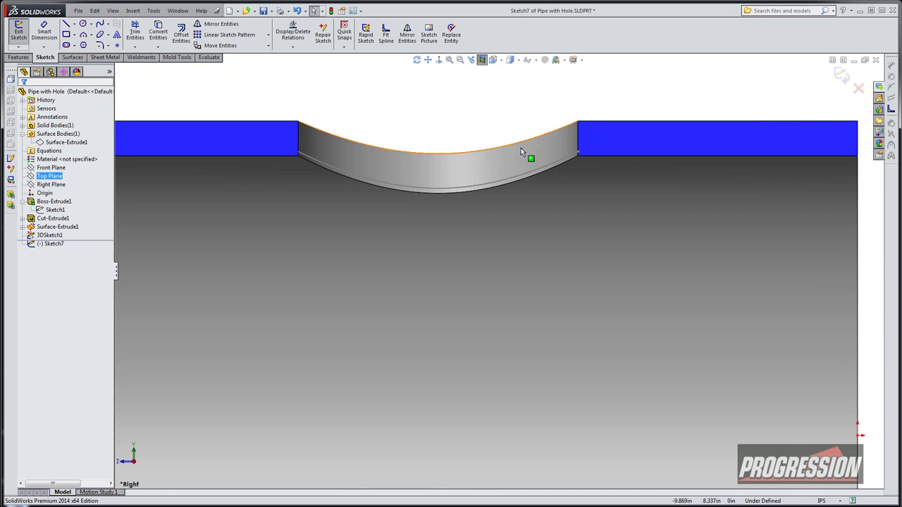
Step: Draw a closed triangle of angled, horizontal and vertical lines from the hole's edge
click(66, 24)
scroll(591, 141, down, 1)
click(589, 153)
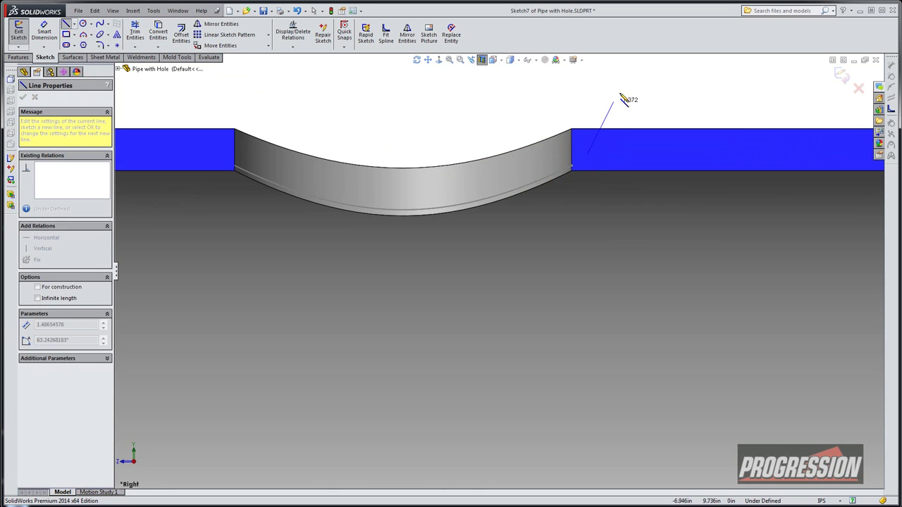
click(634, 88)
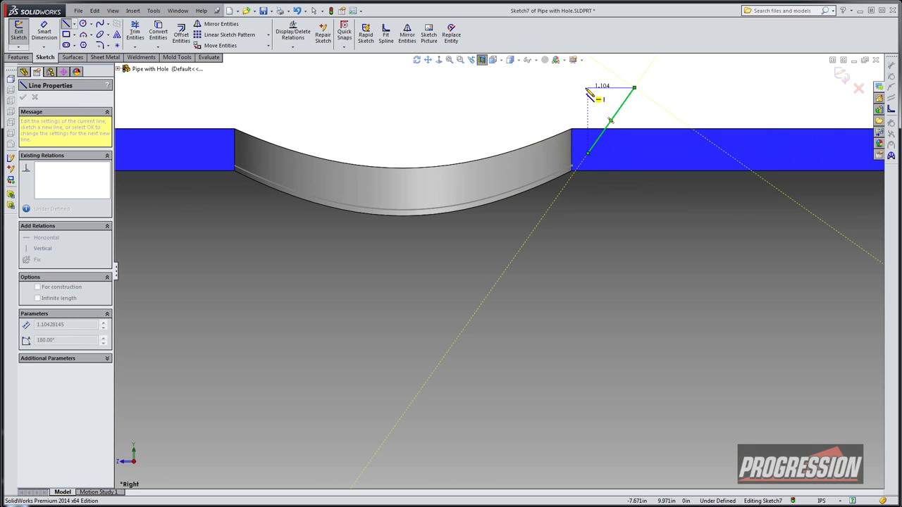
click(588, 88)
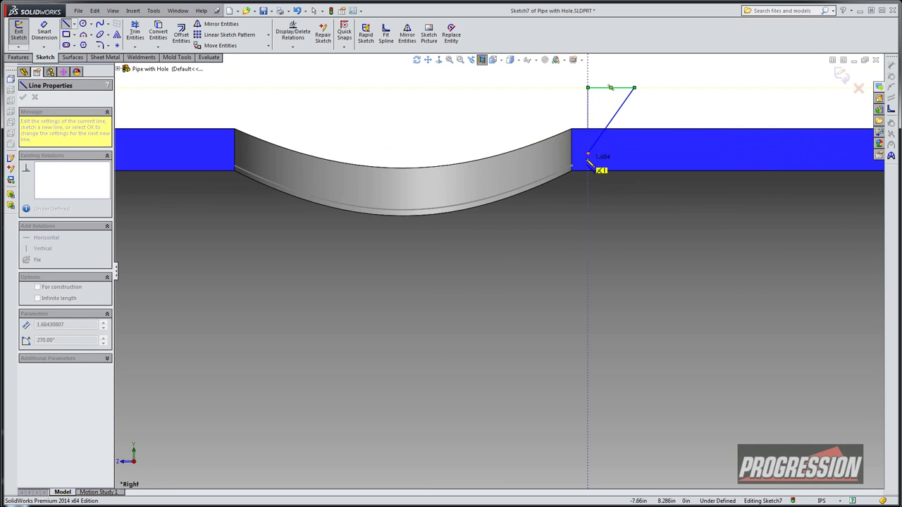
click(589, 153)
right_click(506, 107)
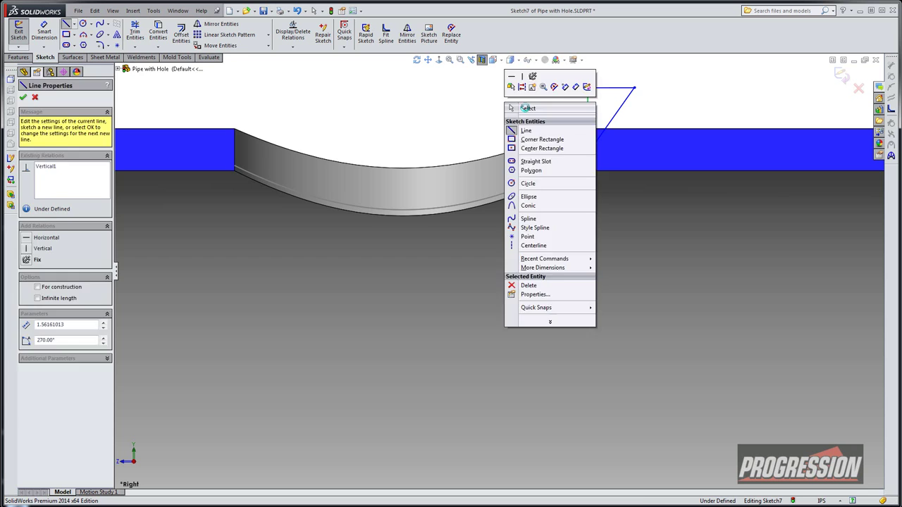
click(521, 107)
Step: Pierce the triangle's bottom vertex onto the hole's edge curve
click(588, 152)
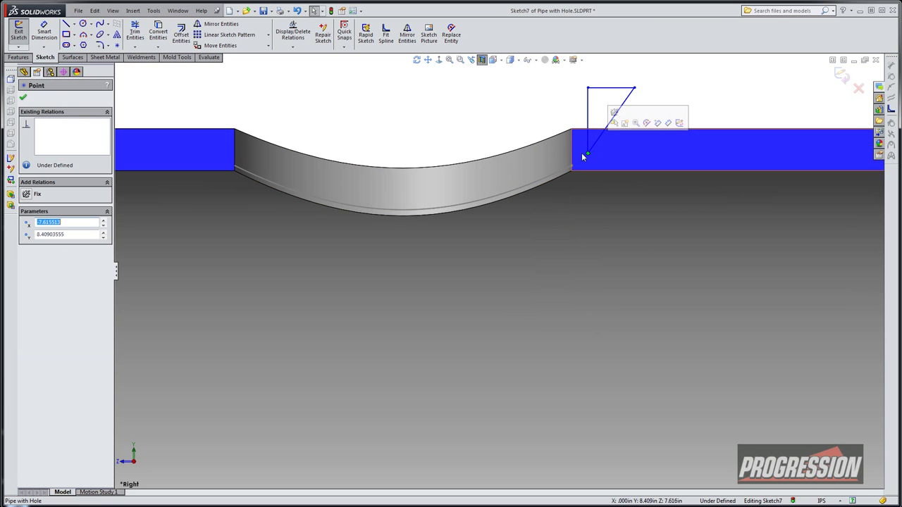
middle_drag(514, 121, 524, 125)
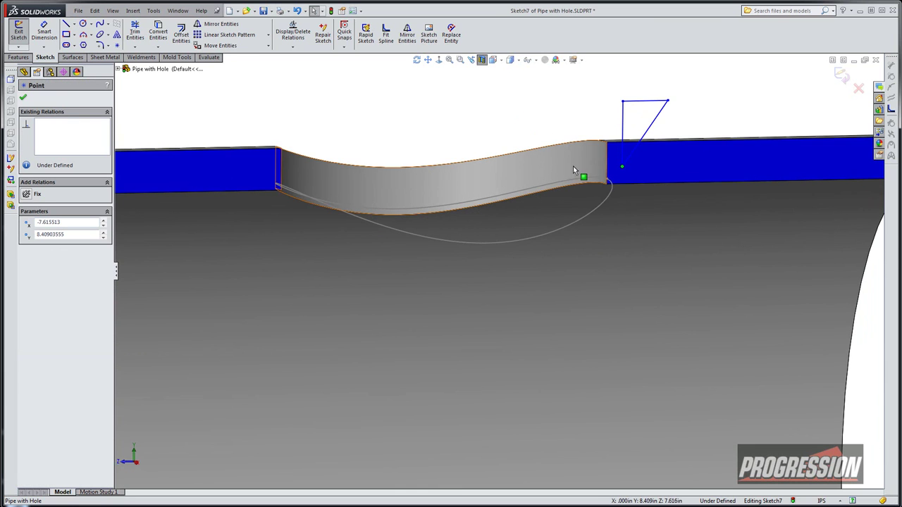
ctrl+click(592, 180)
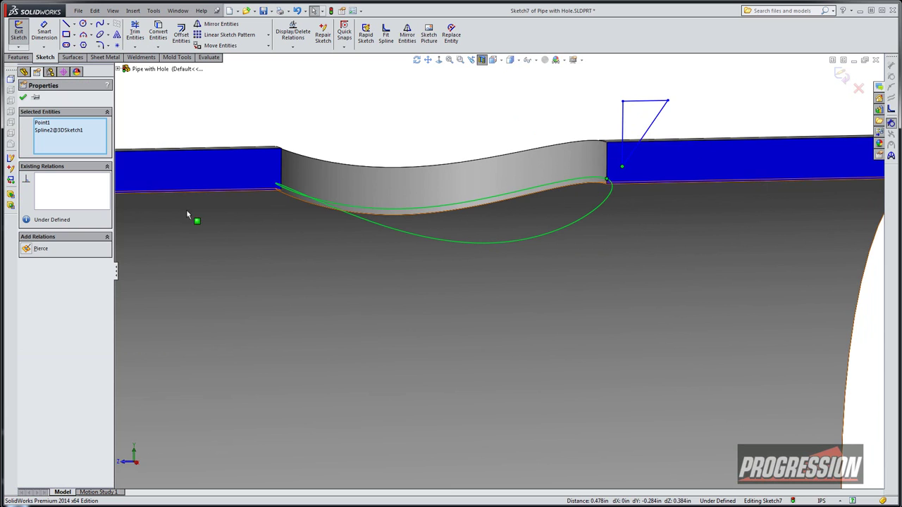
click(35, 249)
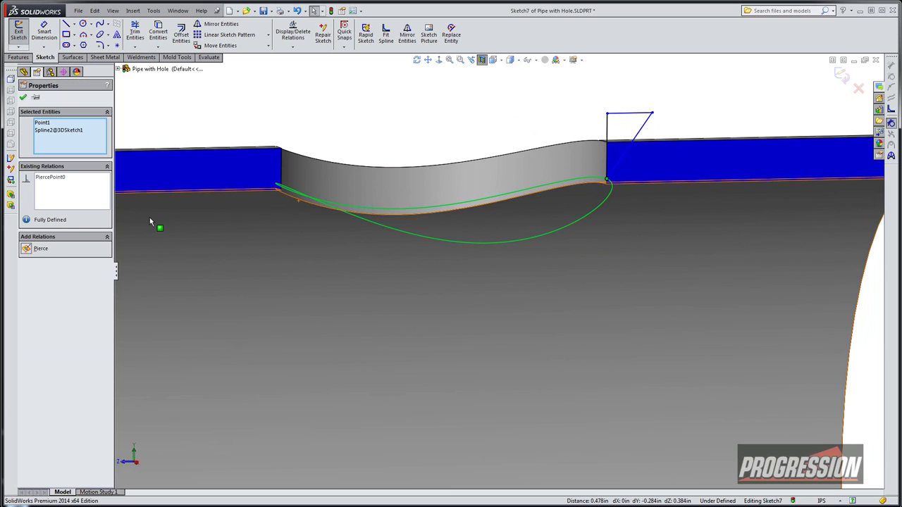
click(595, 108)
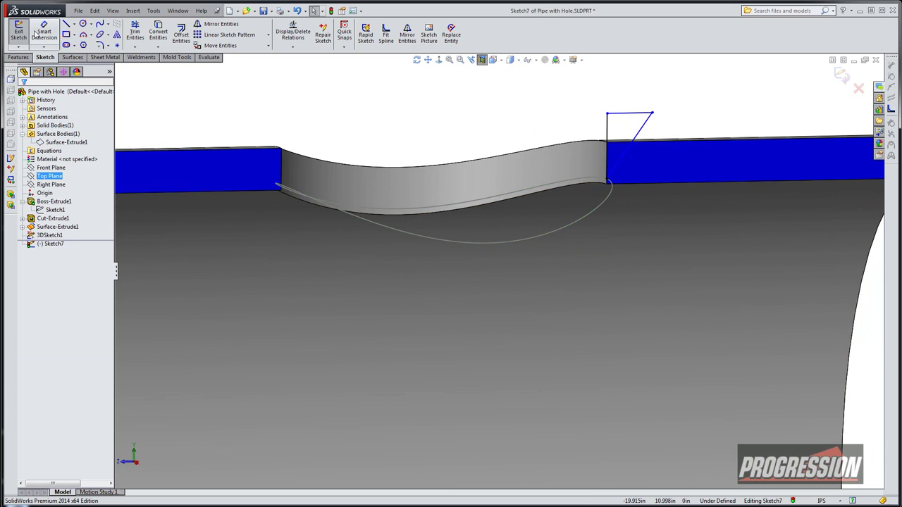
Step: Dimension the vertical line 0.875 in and the bevel angle 33°
click(44, 32)
click(609, 132)
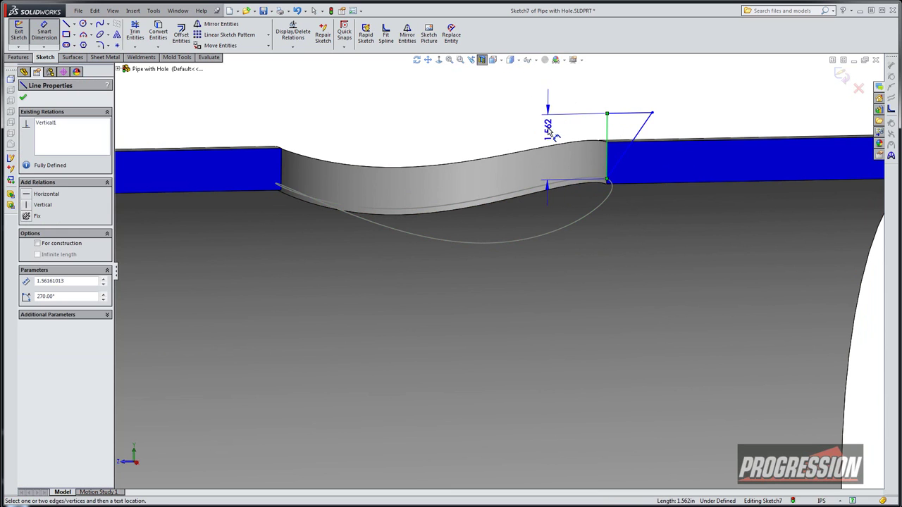
click(544, 124)
text(1-125)
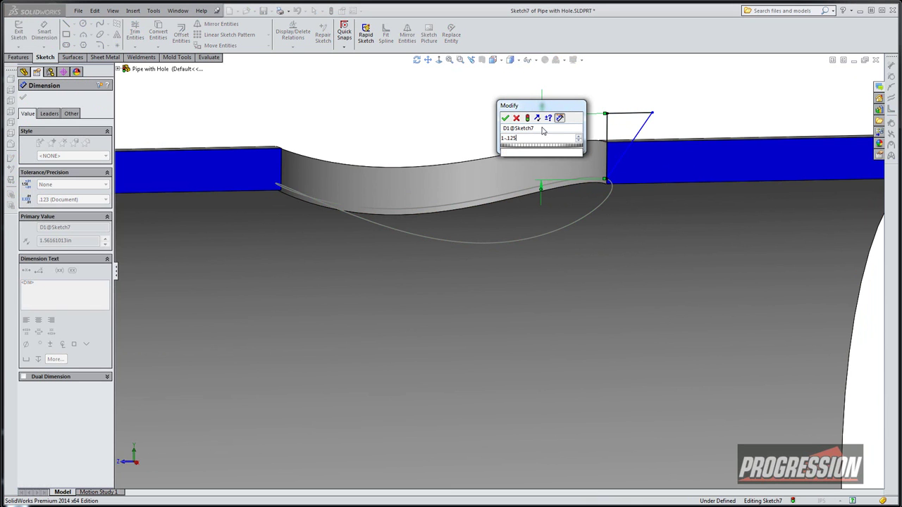
key(Return)
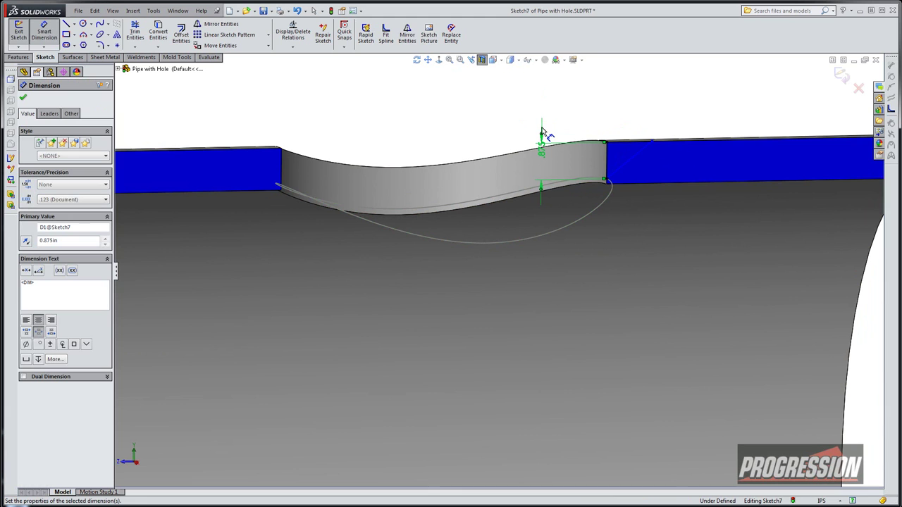
click(634, 160)
click(606, 151)
click(634, 102)
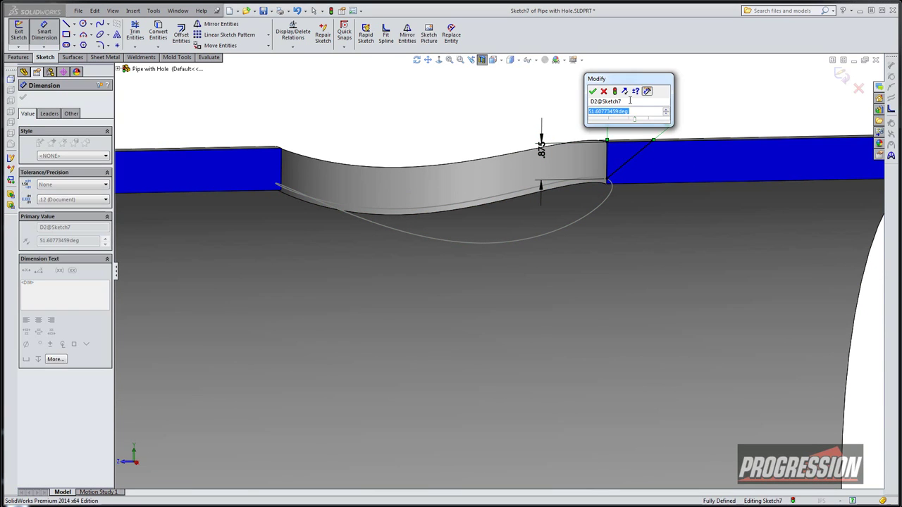
text(33)
key(Return)
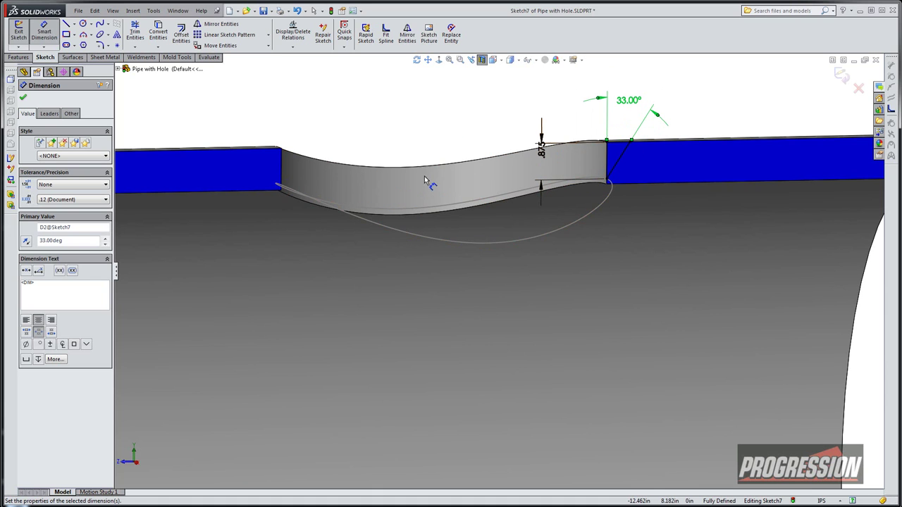
right_click(471, 126)
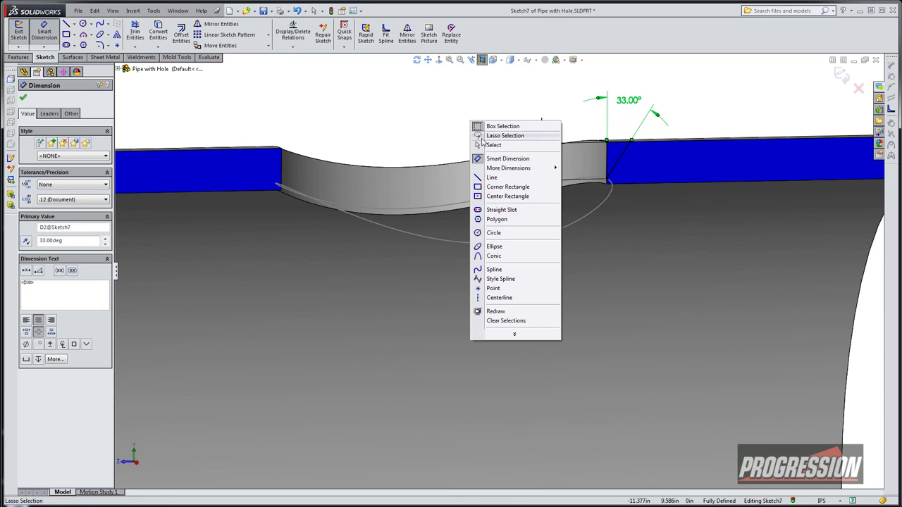
click(484, 142)
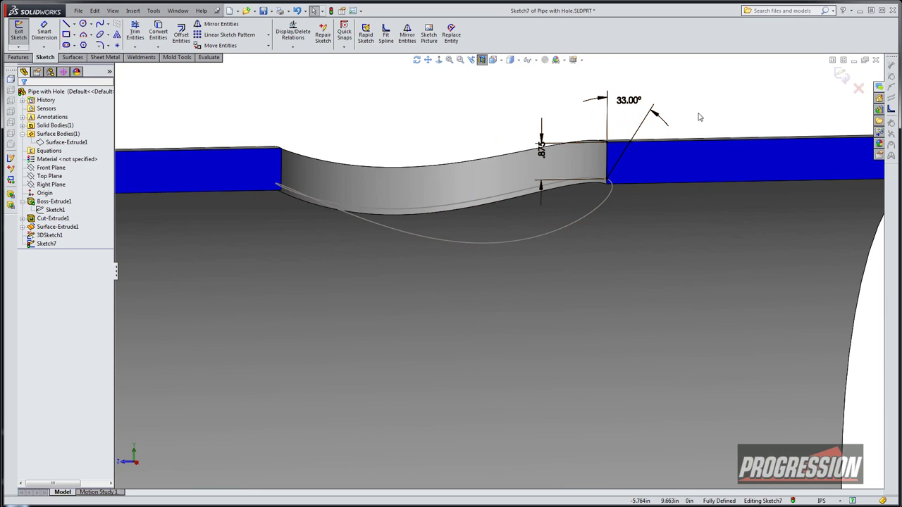
Step: Close the bevel sketch, start a Top Plane sketch, and show Sketch2
click(841, 73)
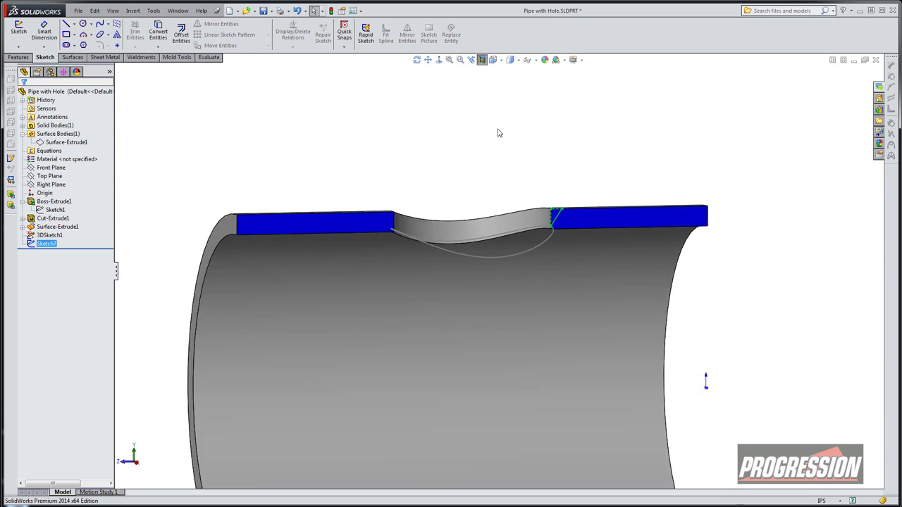
middle_drag(449, 148, 386, 188)
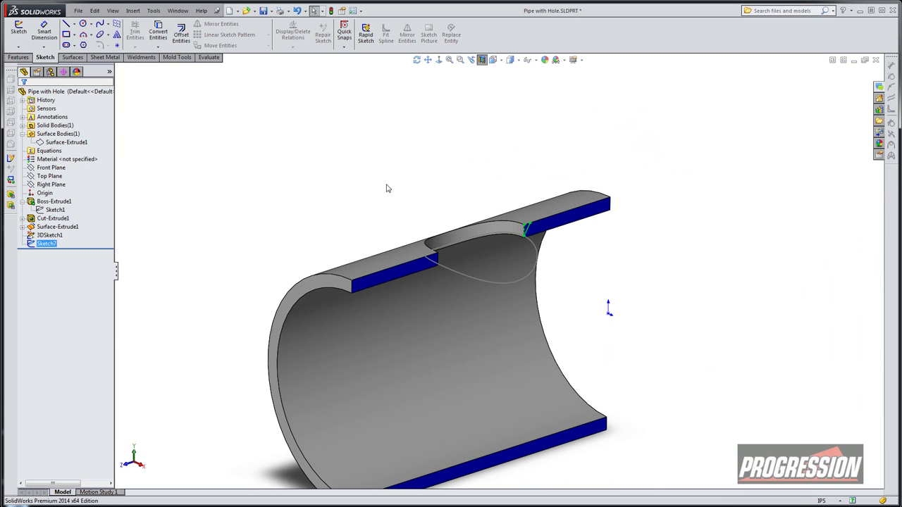
click(39, 176)
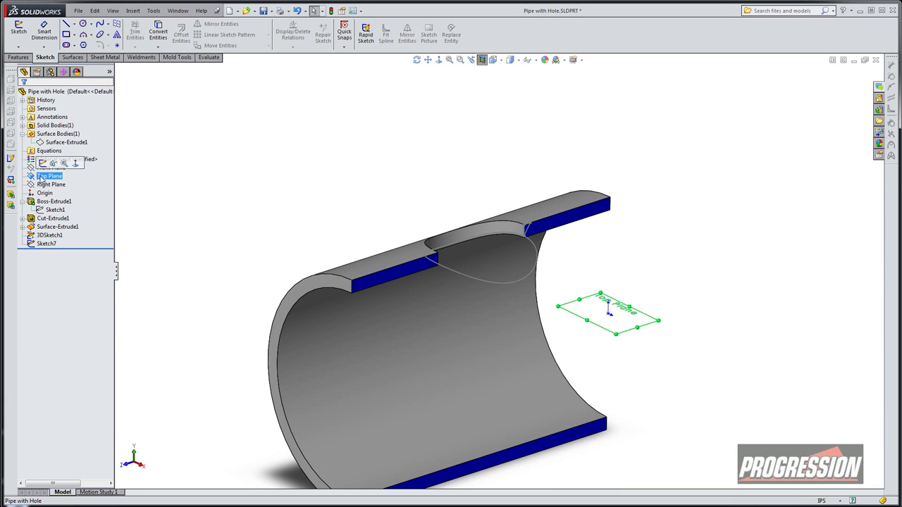
click(42, 163)
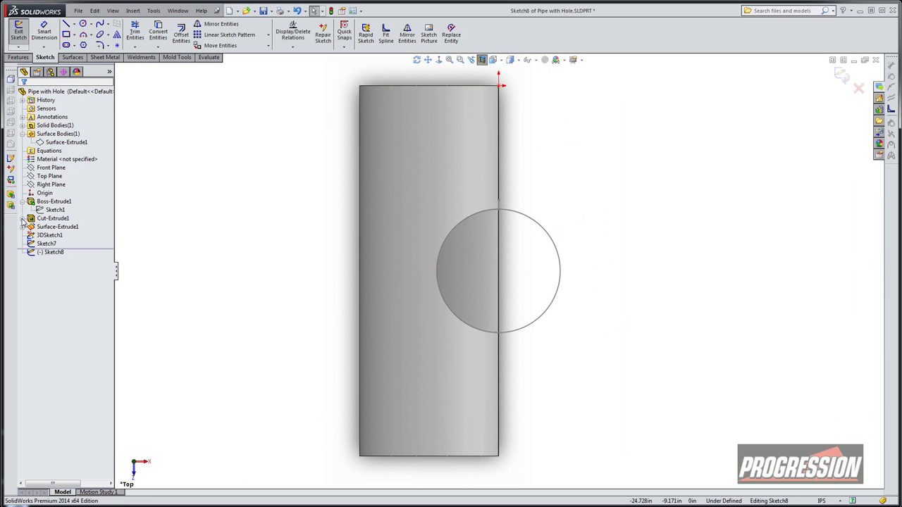
click(40, 224)
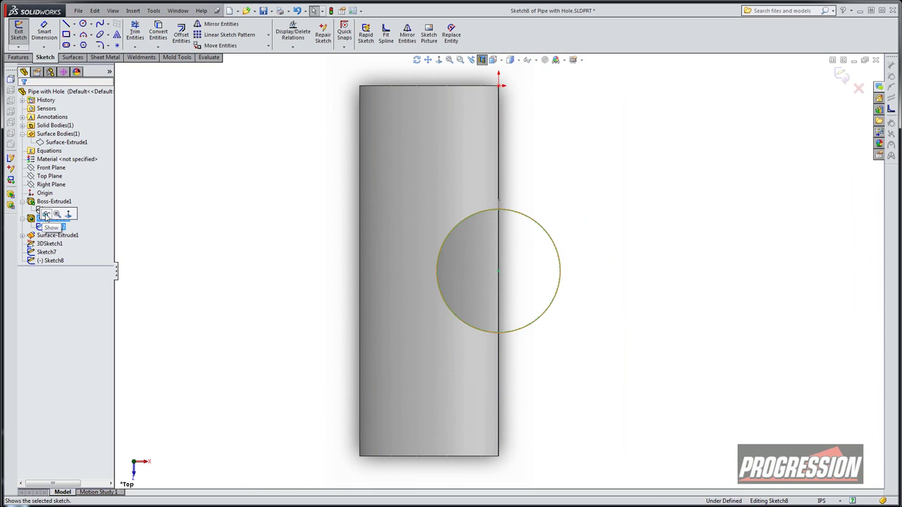
click(46, 215)
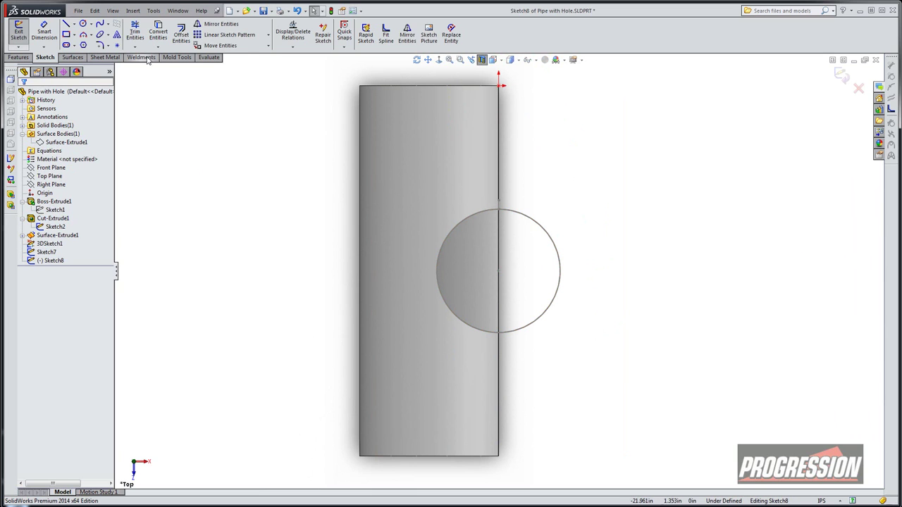
Step: Draw a circle of about 5.96 in radius centred on the saddle hole
middle_drag(236, 136, 245, 138)
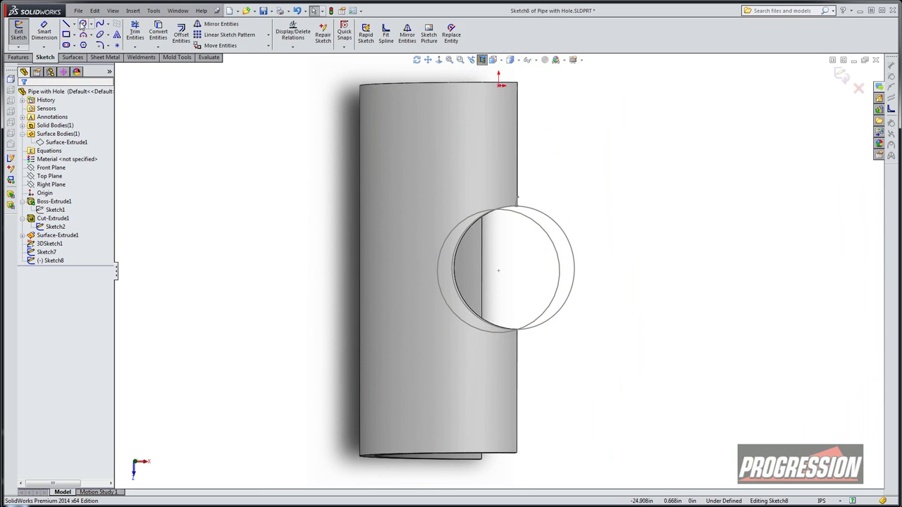
click(82, 24)
click(498, 271)
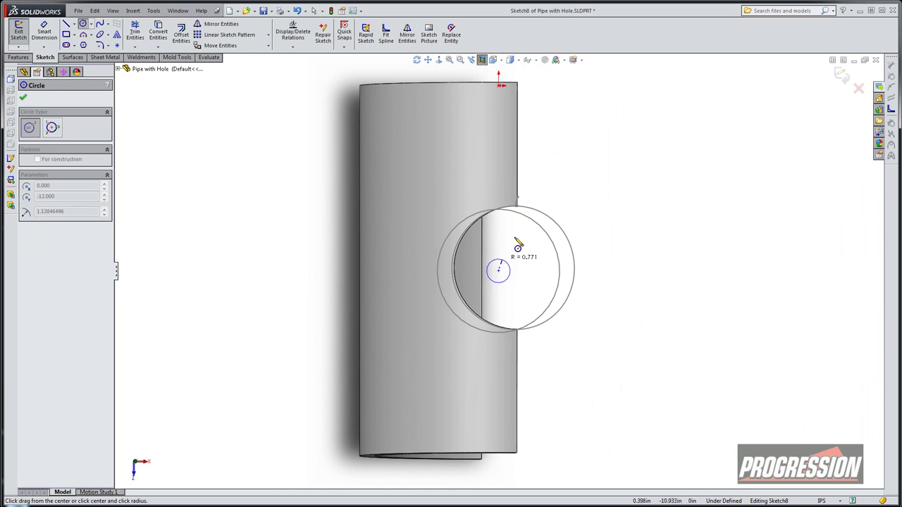
click(560, 199)
right_click(610, 200)
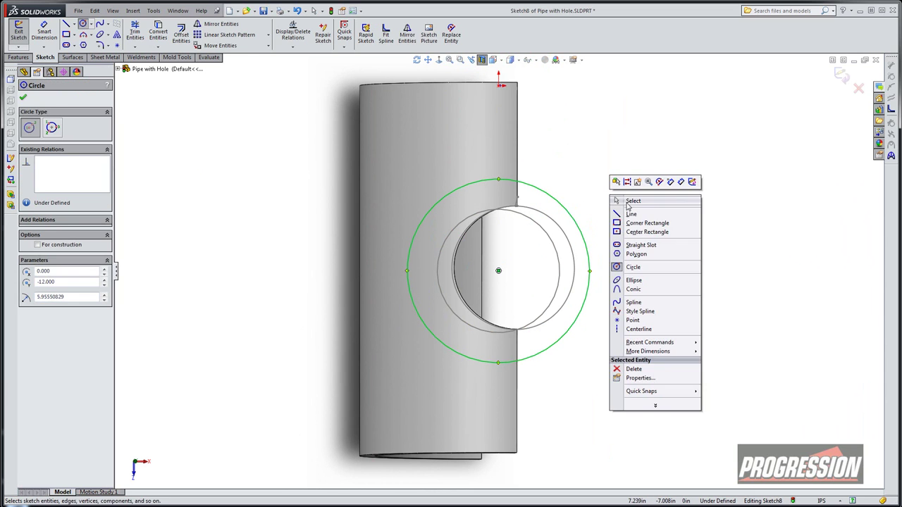
click(627, 207)
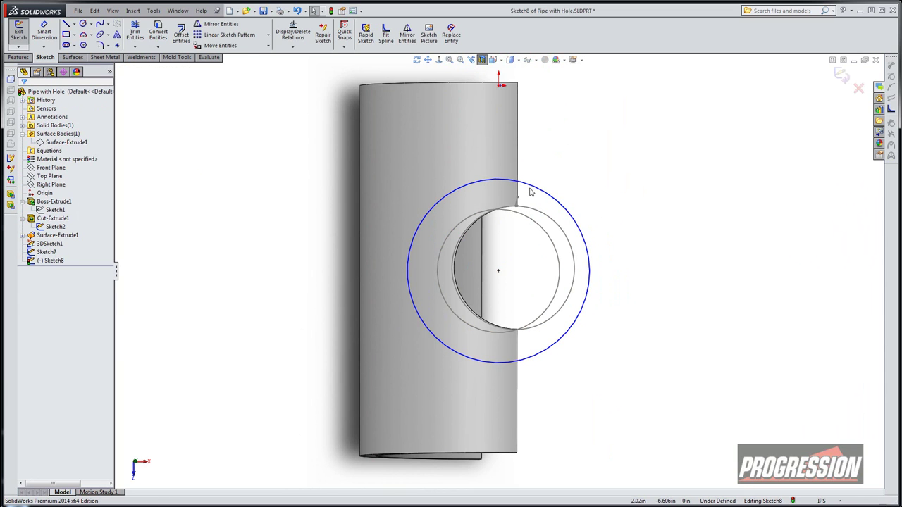
Step: Make the large circle coincident with Sketch7's bevel point, fully defining it
mouse_move(528, 188)
middle_down()
mouse_move(523, 177)
mouse_move(423, 171)
mouse_move(458, 209)
mouse_move(413, 166)
middle_up()
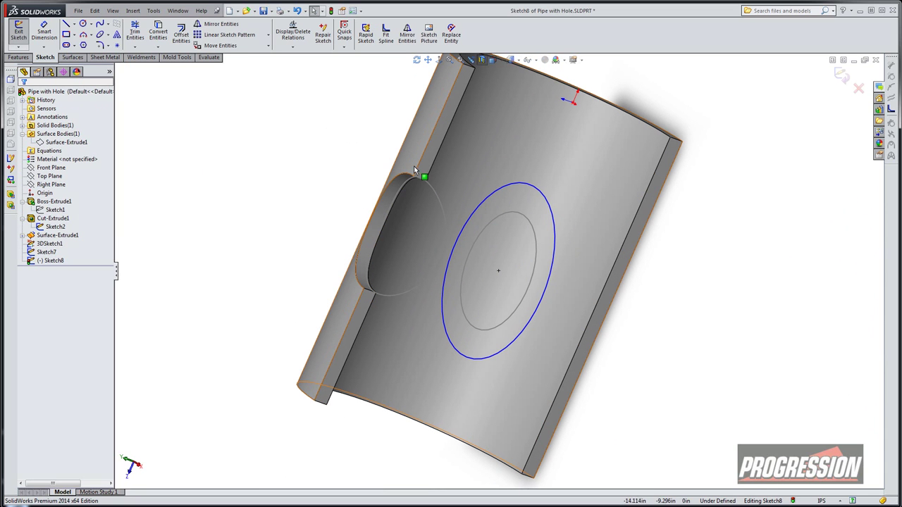
click(417, 167)
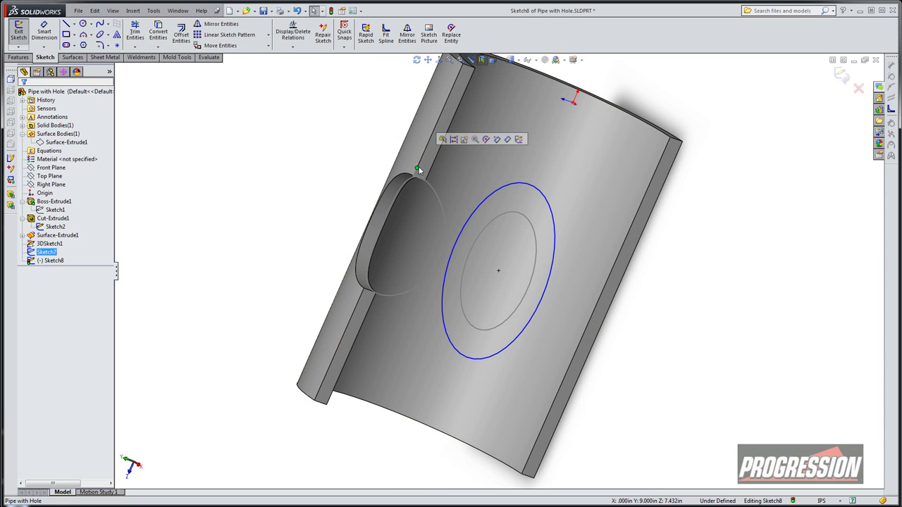
ctrl+click(527, 186)
click(564, 144)
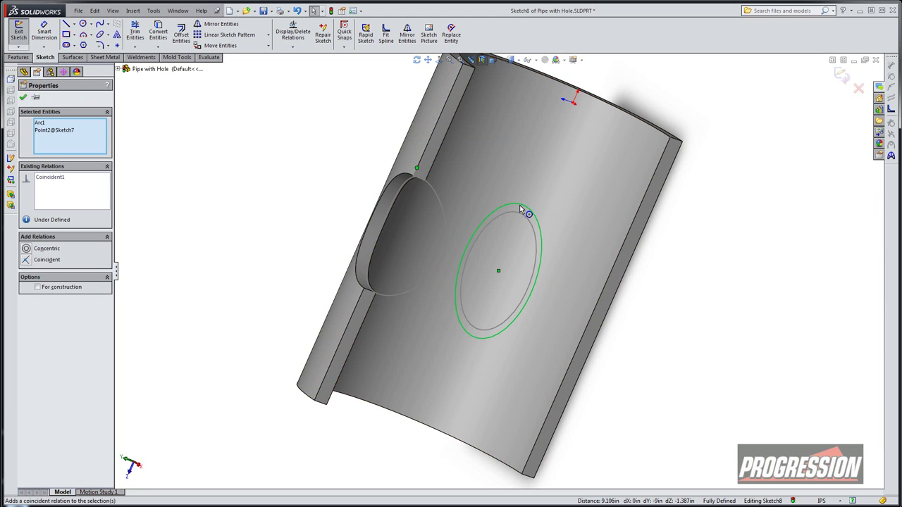
click(301, 171)
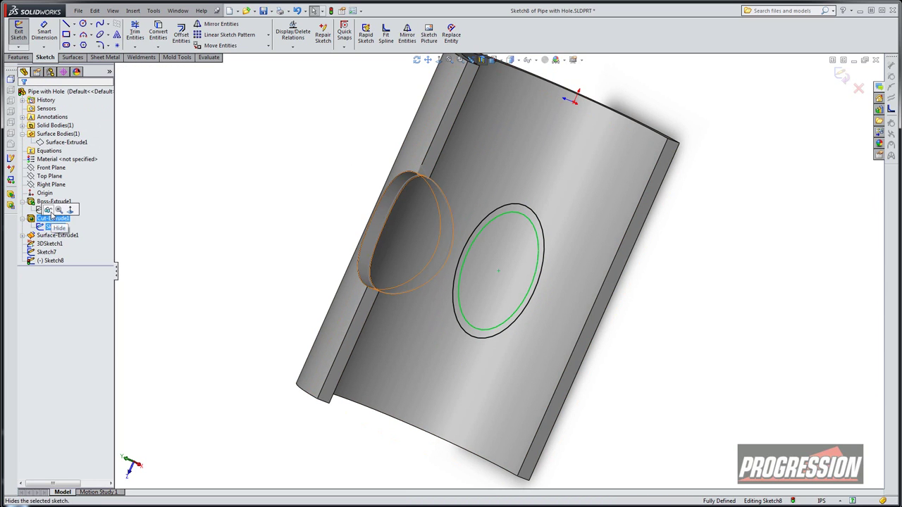
click(38, 253)
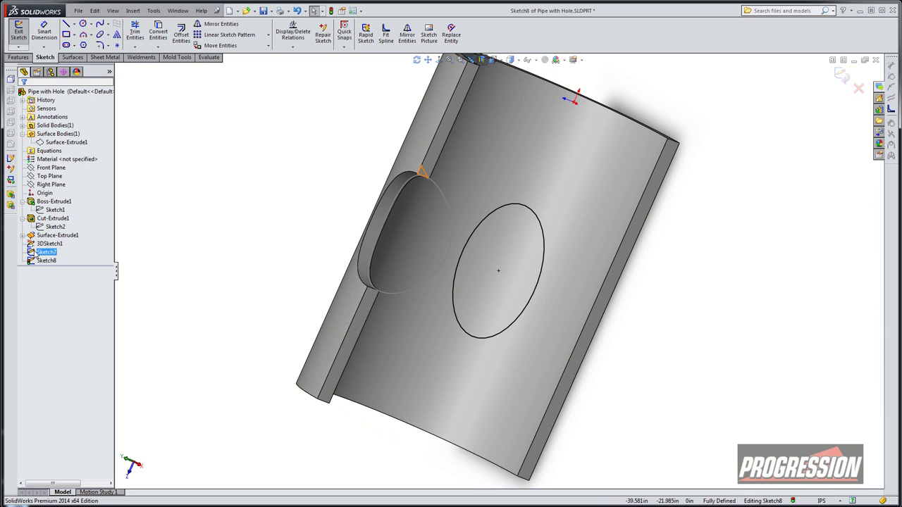
click(247, 199)
middle_drag(248, 199, 270, 169)
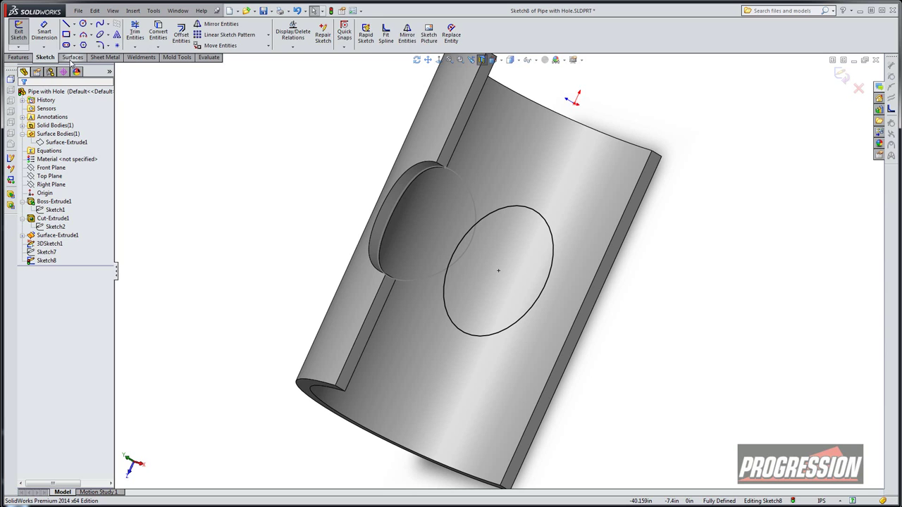
Step: Extrude the circle as a 24 in blind cylindrical surface
click(72, 58)
click(21, 33)
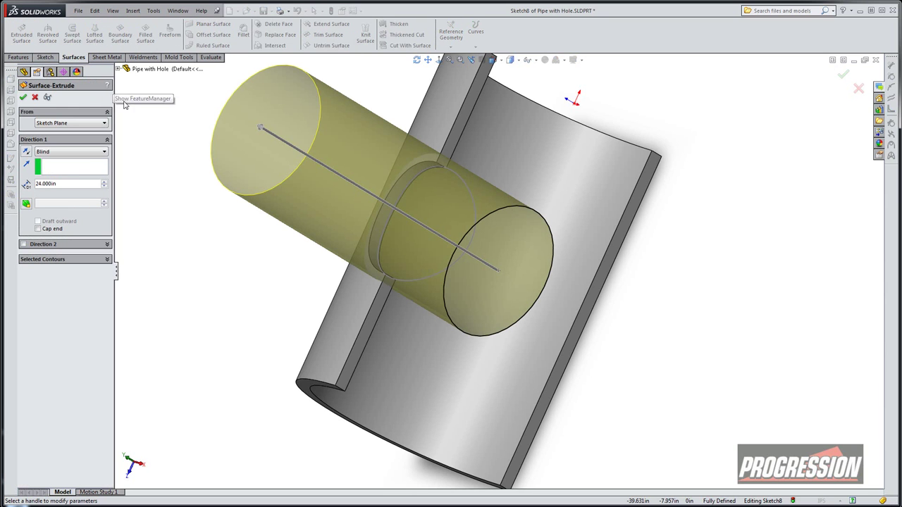
click(23, 97)
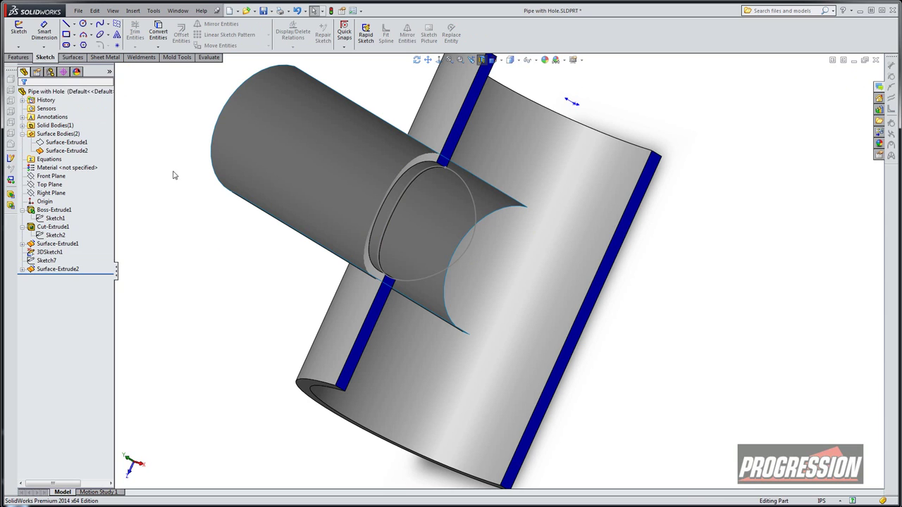
Step: In a new 3D sketch, create intersection curves between Surface-Extrude2 and the pipe's outer face
click(18, 47)
click(49, 74)
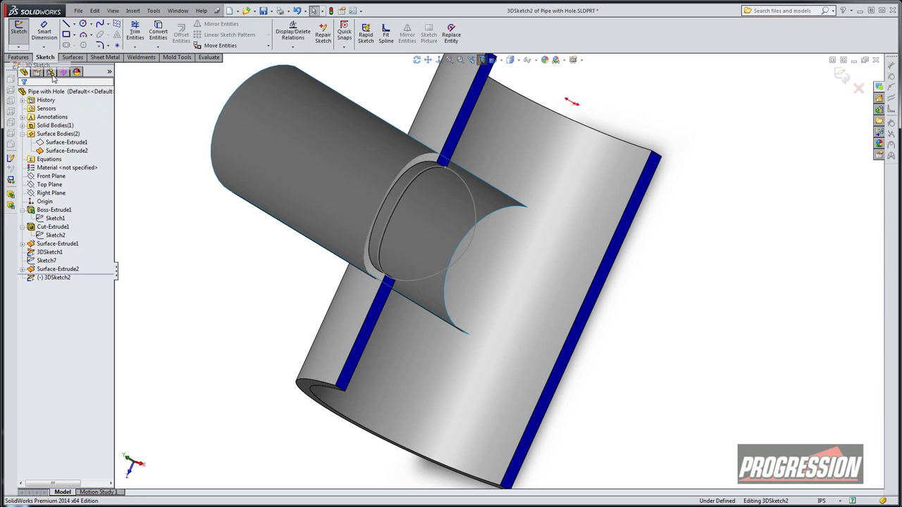
click(158, 47)
click(166, 66)
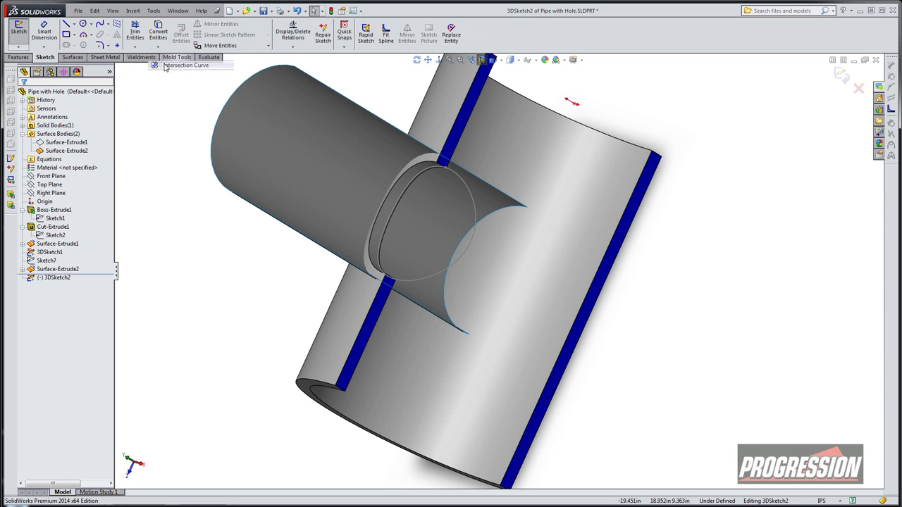
middle_drag(200, 213, 233, 171)
click(260, 146)
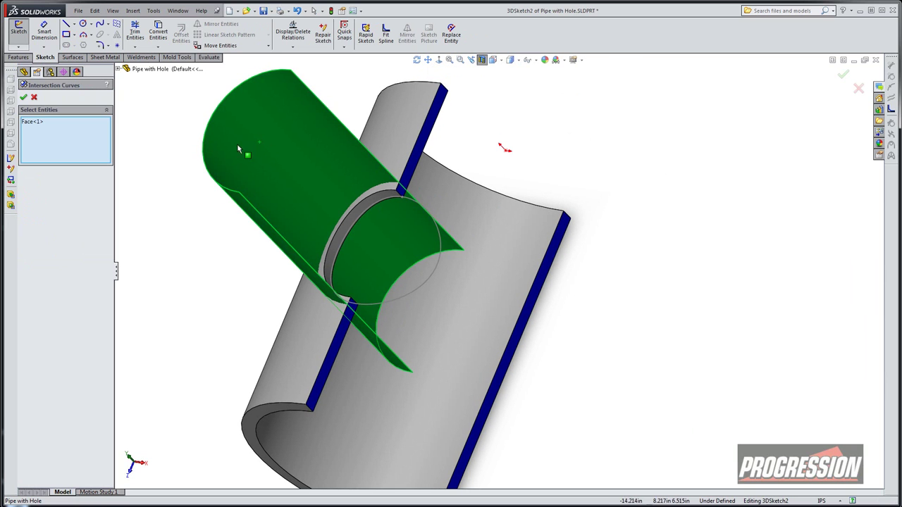
click(287, 324)
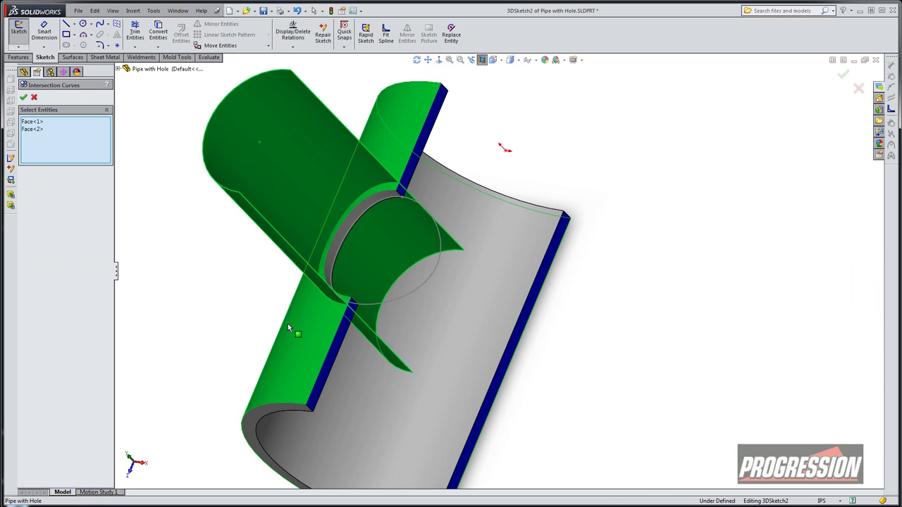
click(24, 98)
click(23, 97)
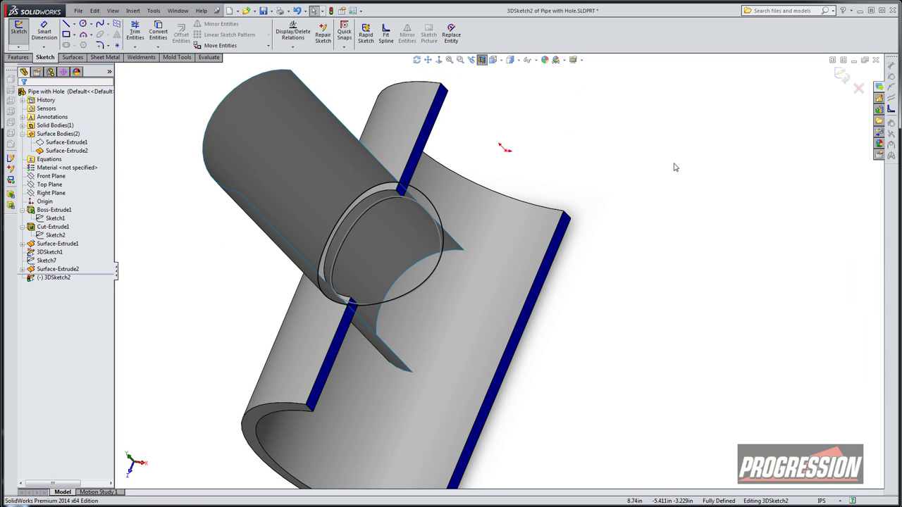
click(842, 74)
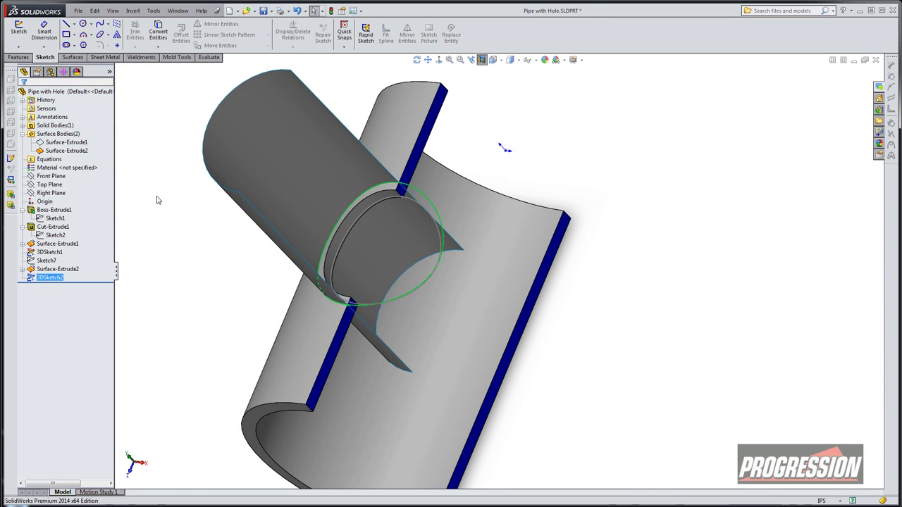
Step: Hide Surface-Extrude1 and Surface-Extrude2, then orbit to view the hole outlines
ctrl+click(63, 151)
shift+click(55, 142)
click(58, 135)
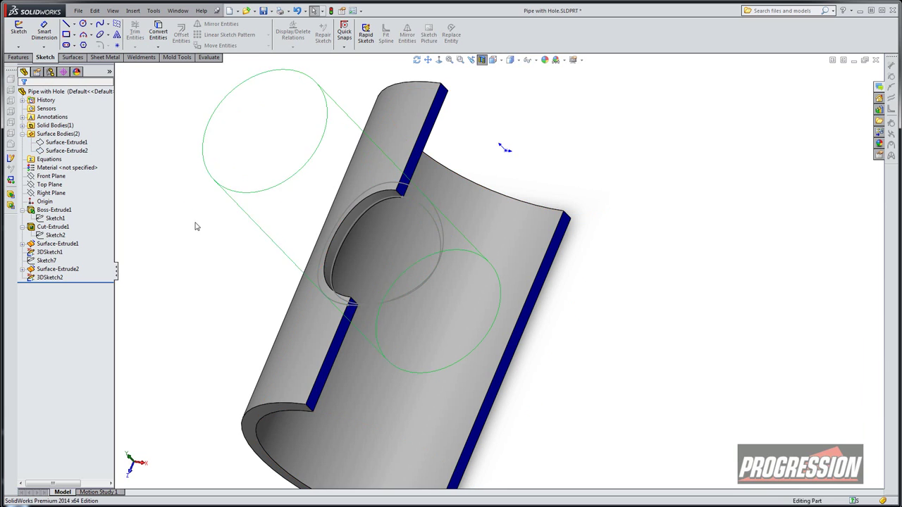
middle_drag(195, 225, 294, 189)
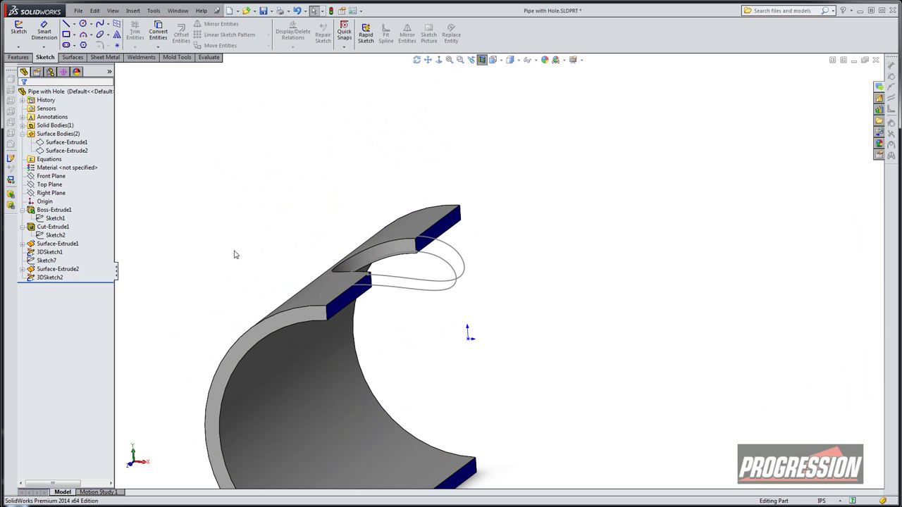
Step: Loft a surface between 3DSketch1 and 3DSketch2, aligning connectors to remove the twist
click(72, 59)
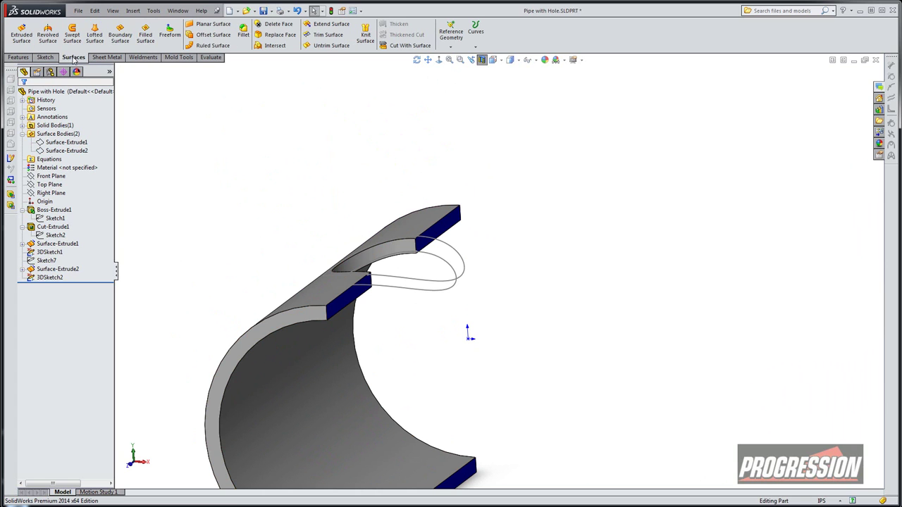
click(95, 36)
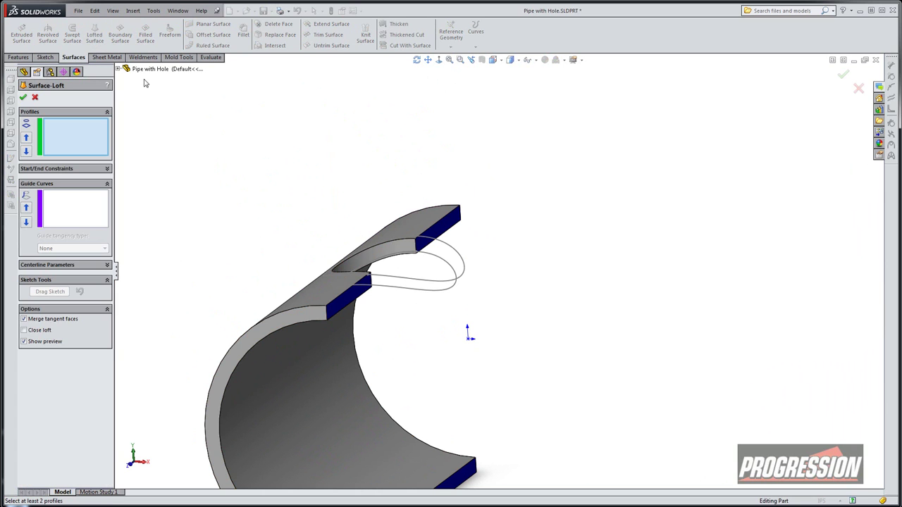
click(424, 258)
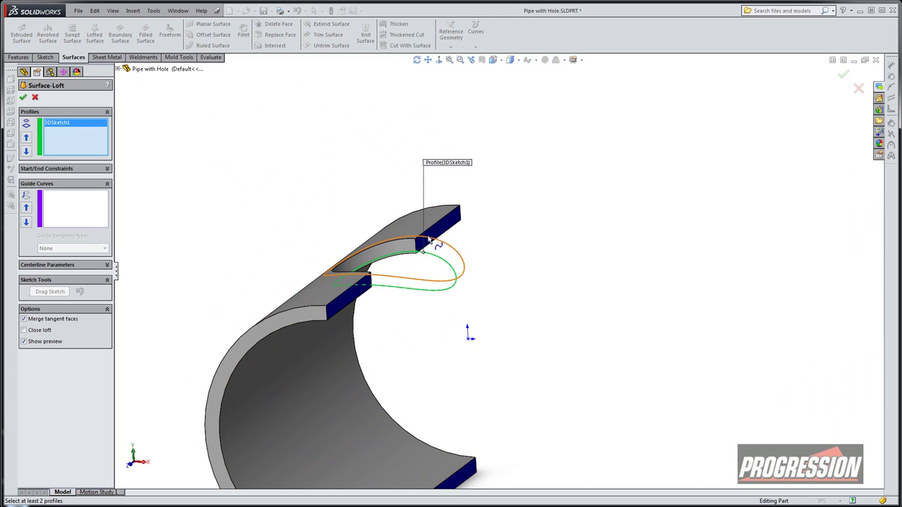
click(427, 241)
middle_drag(322, 185, 320, 277)
scroll(413, 236, down, 4)
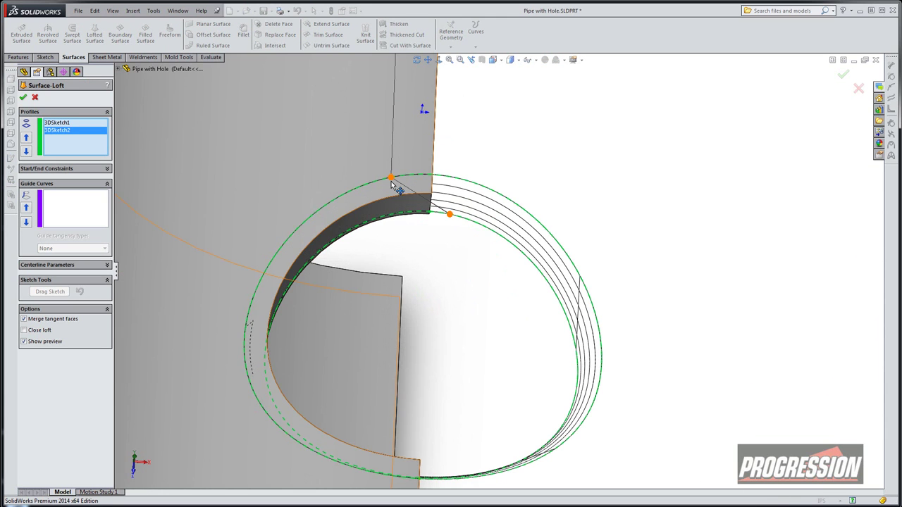
drag(393, 178, 458, 179)
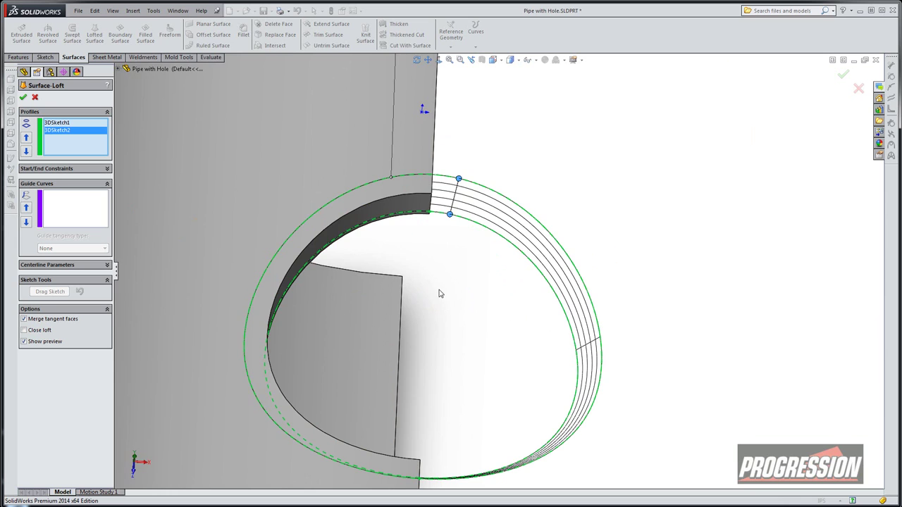
scroll(440, 289, up, 2)
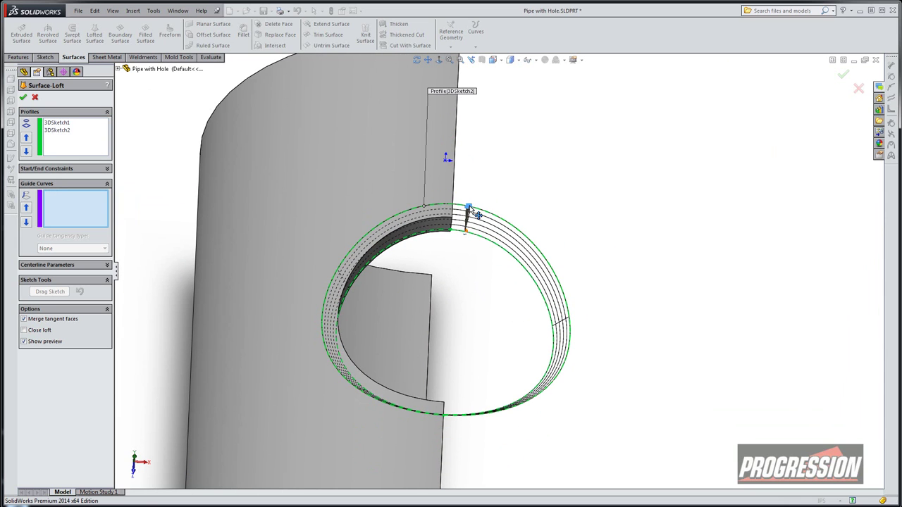
scroll(521, 242, up, 2)
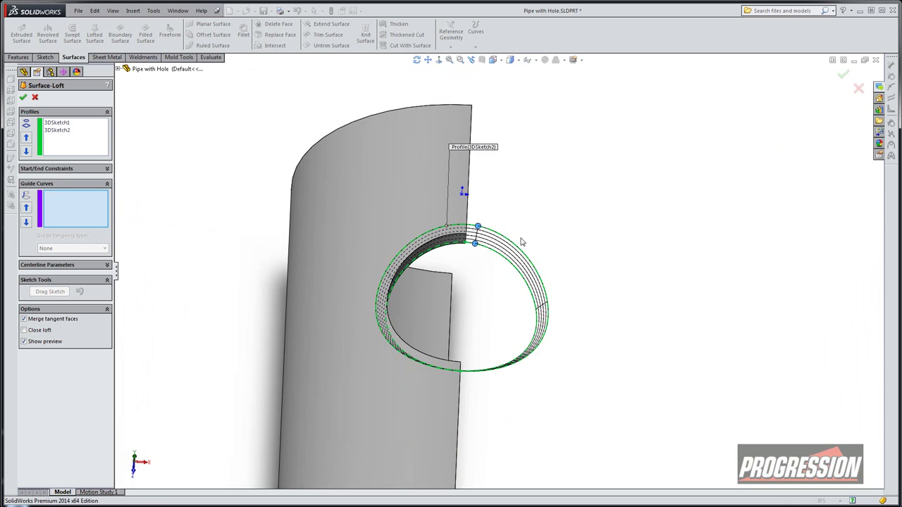
click(843, 75)
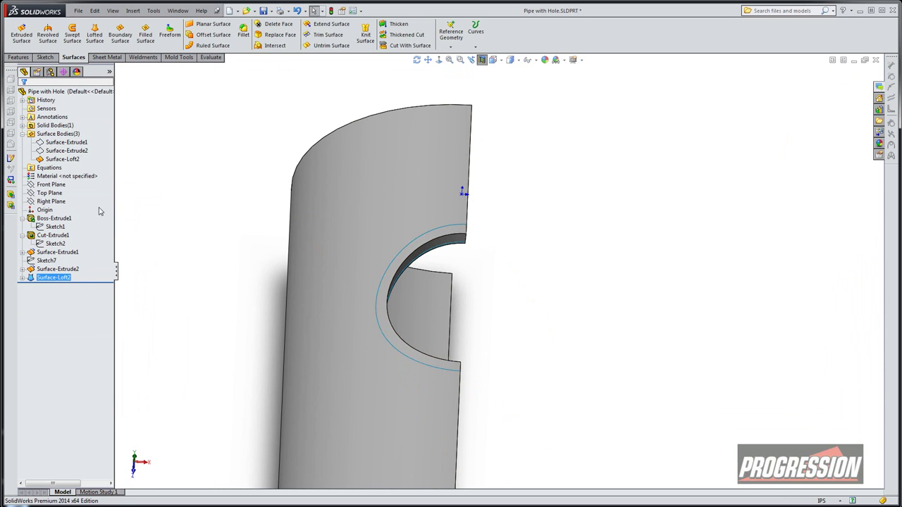
Step: Turn off Section View so the whole pipe shows, and tilt the view
click(62, 159)
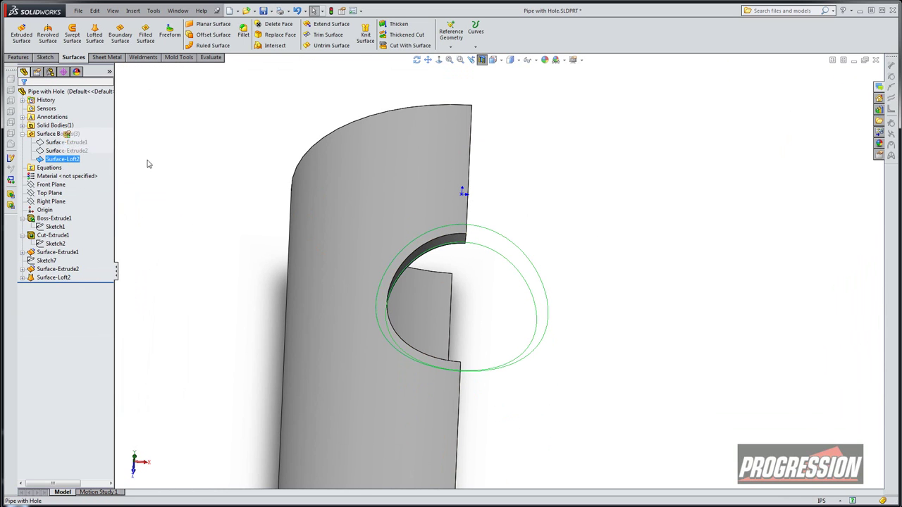
click(481, 59)
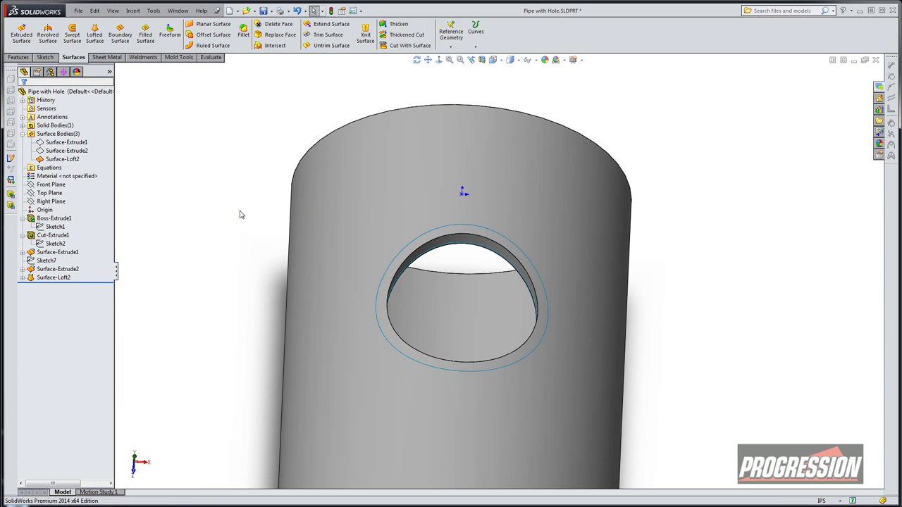
middle_drag(239, 215, 214, 177)
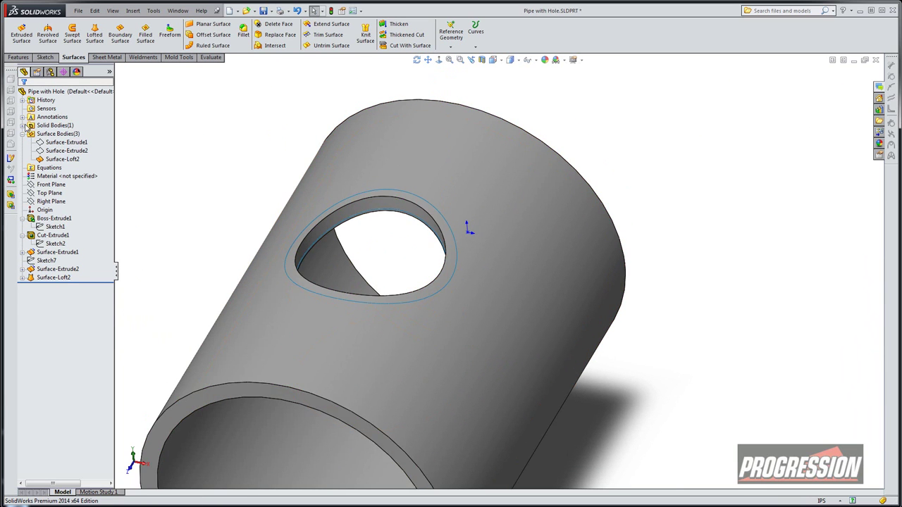
Step: Hide the Cut-Extrude1 pipe solid body, leaving only the lofted ring surface
click(24, 125)
click(56, 134)
click(57, 106)
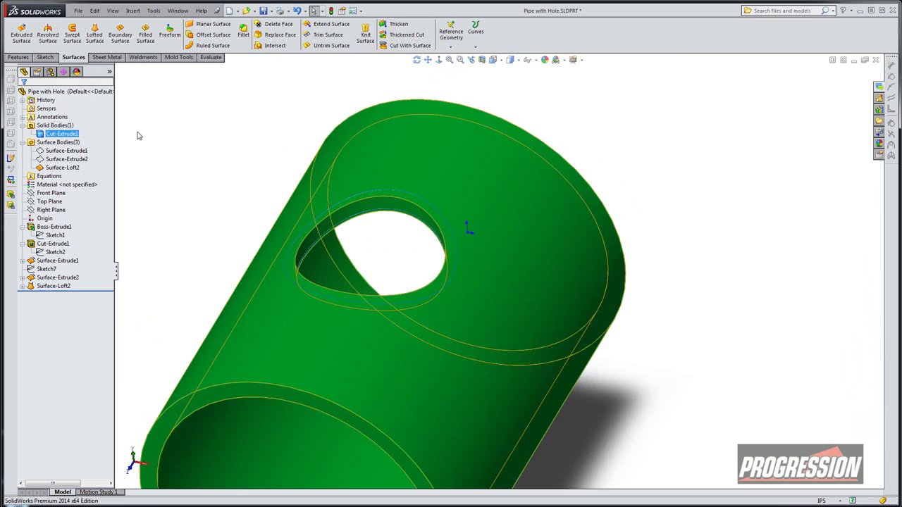
Step: Extend the loft surface's outer and inner edges by 0.250in as Surface-Extend3
click(328, 24)
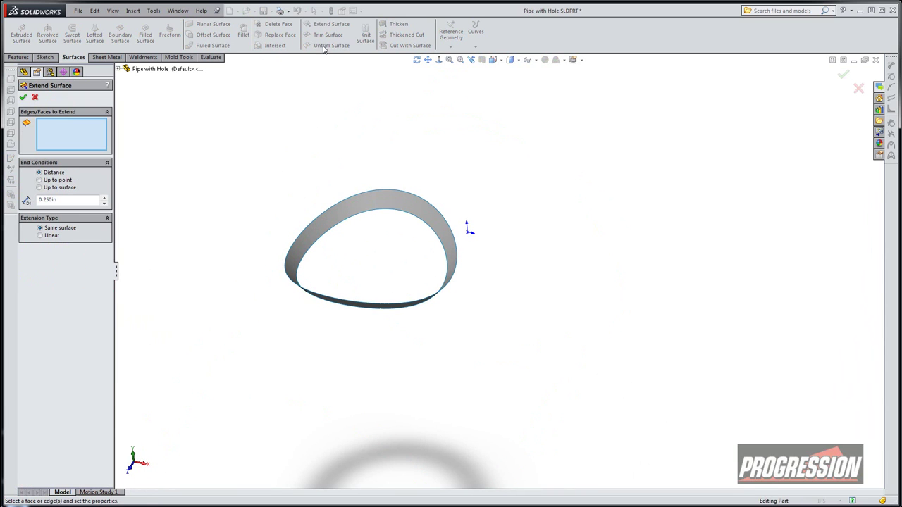
click(334, 206)
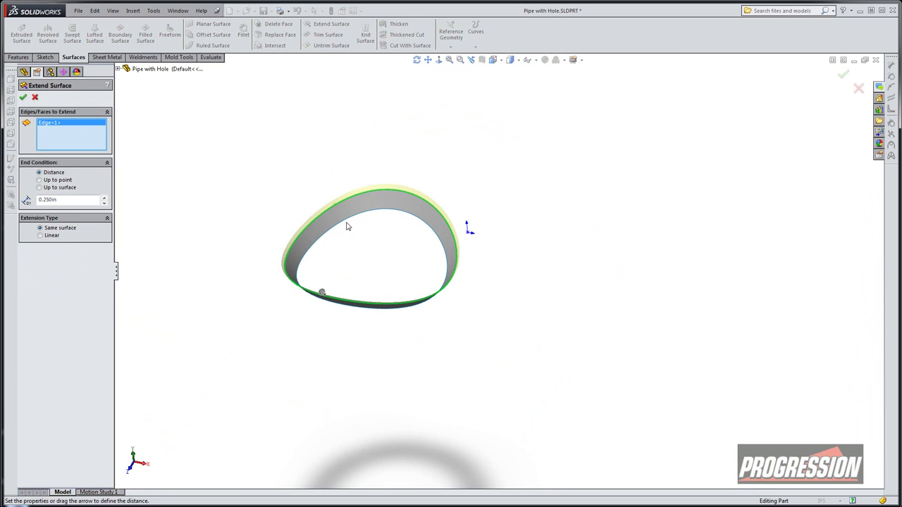
click(352, 233)
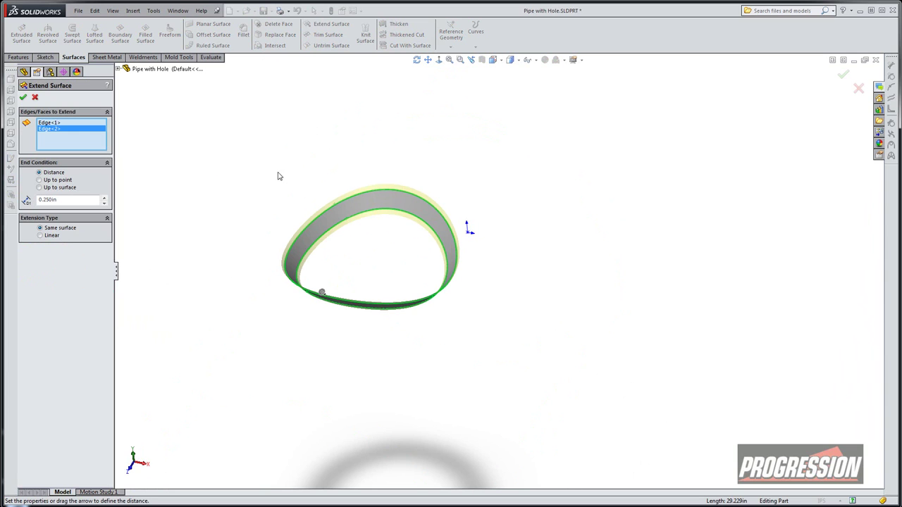
click(24, 98)
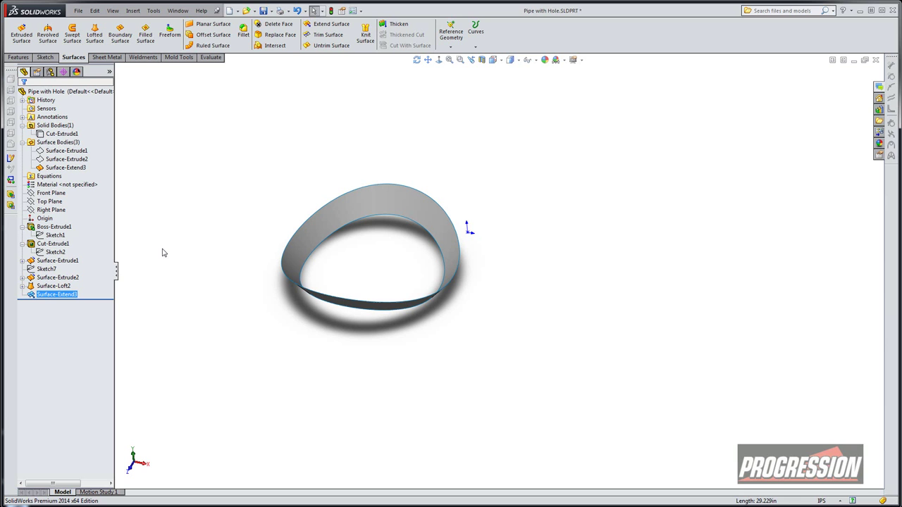
Step: Show the Cut-Extrude1 pipe body again and orbit to see the extended ring through the wall
click(55, 125)
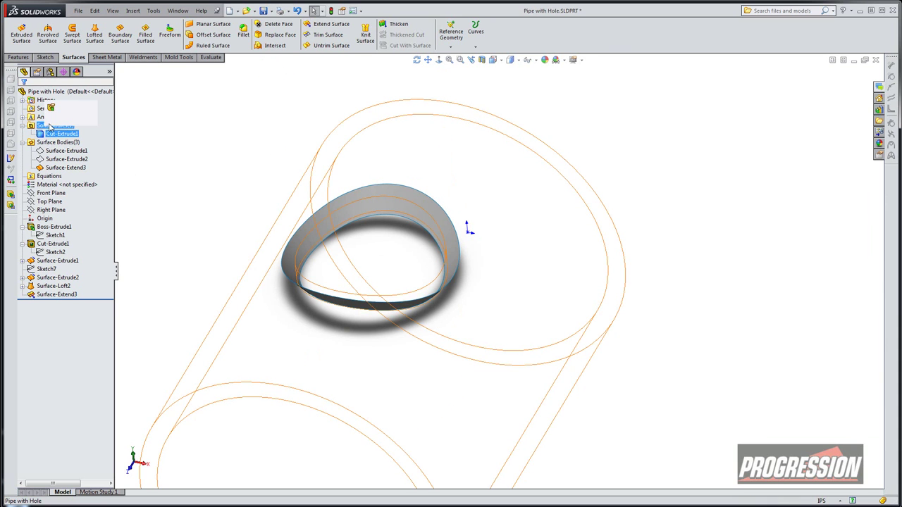
click(158, 143)
middle_drag(242, 162, 226, 146)
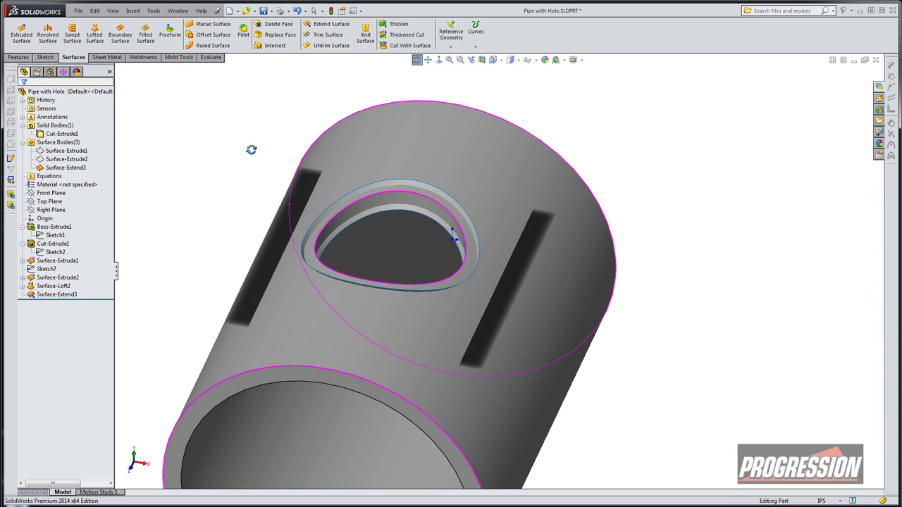
click(53, 135)
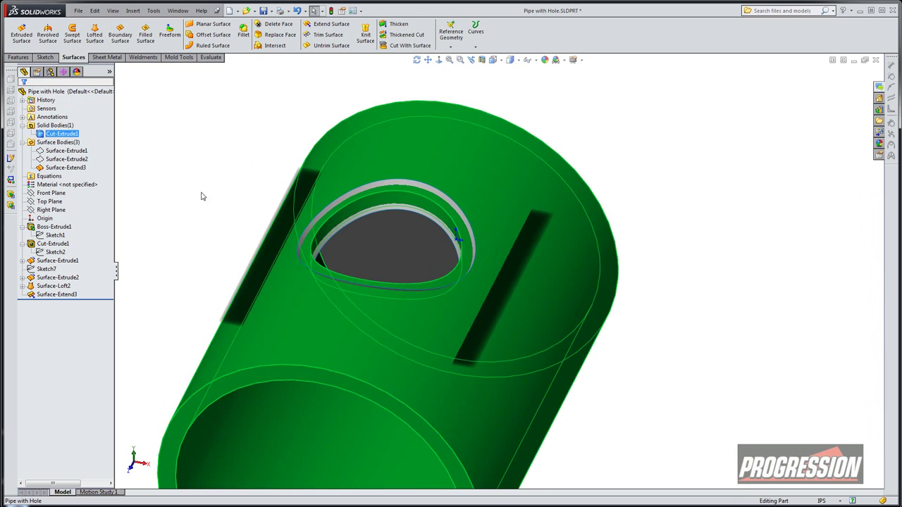
middle_drag(201, 195, 182, 179)
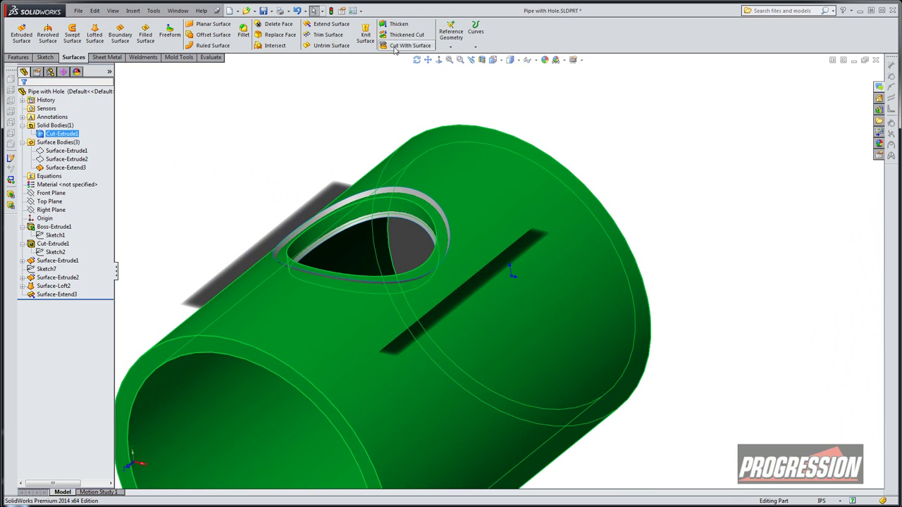
click(332, 105)
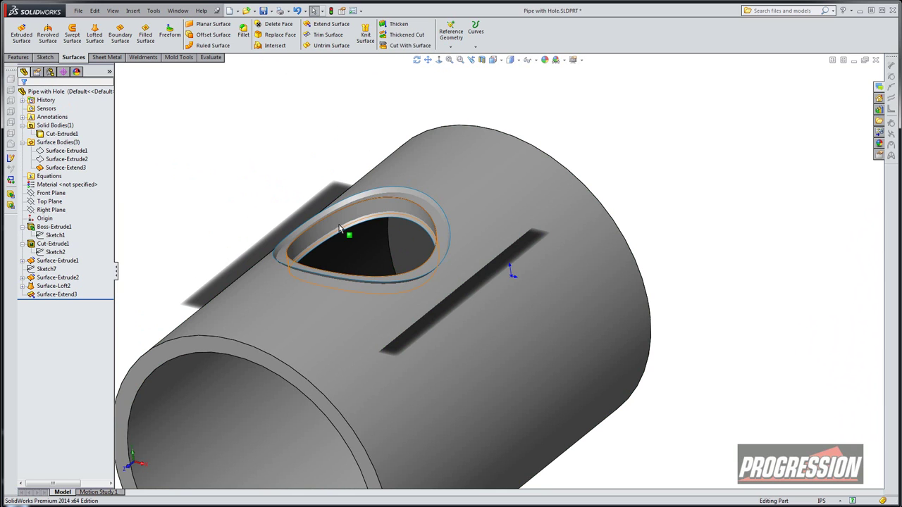
Step: Cut the pipe wall with Surface-Extend3, creating SurfaceCut5 with the bevelled hole edge
click(393, 46)
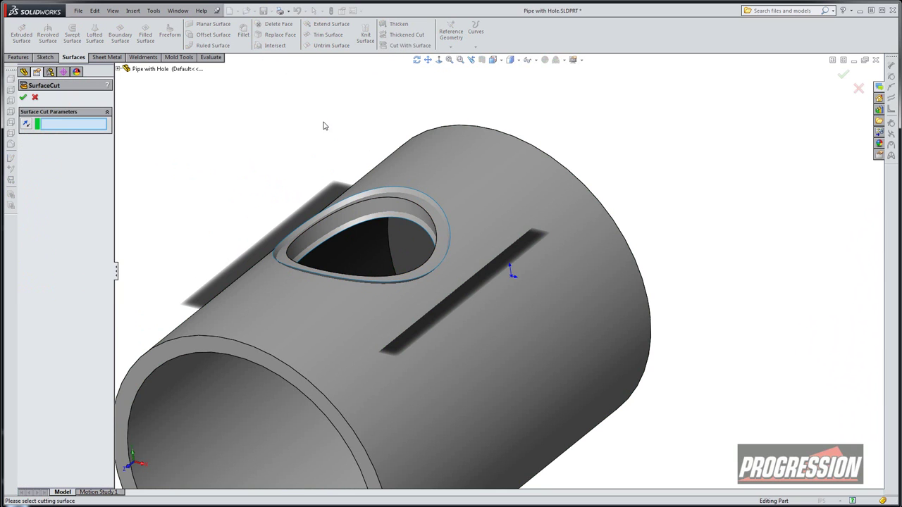
click(349, 206)
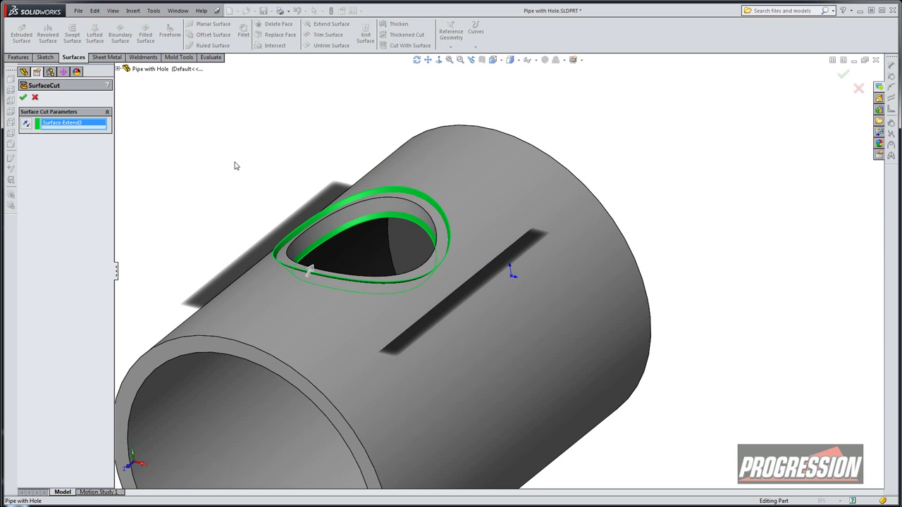
click(24, 98)
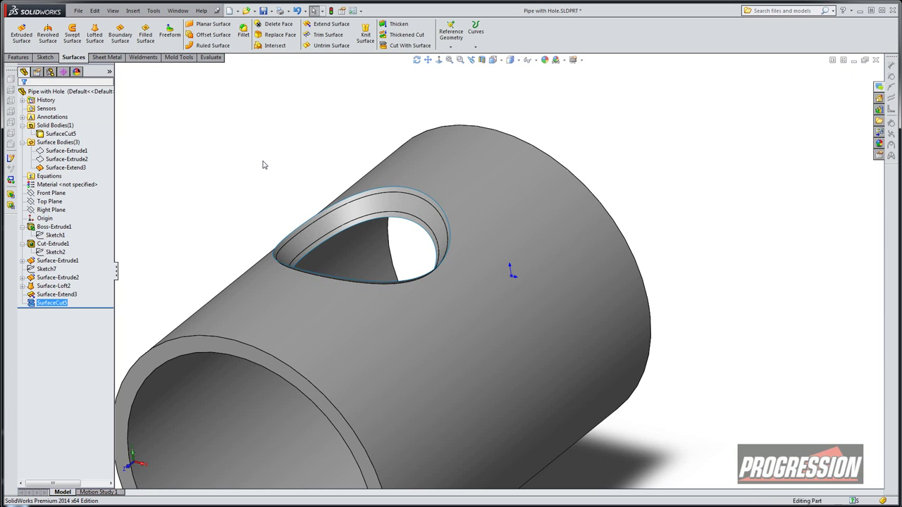
mouse_move(263, 165)
middle_down()
mouse_move(301, 161)
mouse_move(251, 162)
mouse_move(207, 185)
mouse_move(228, 170)
mouse_move(268, 164)
middle_up()
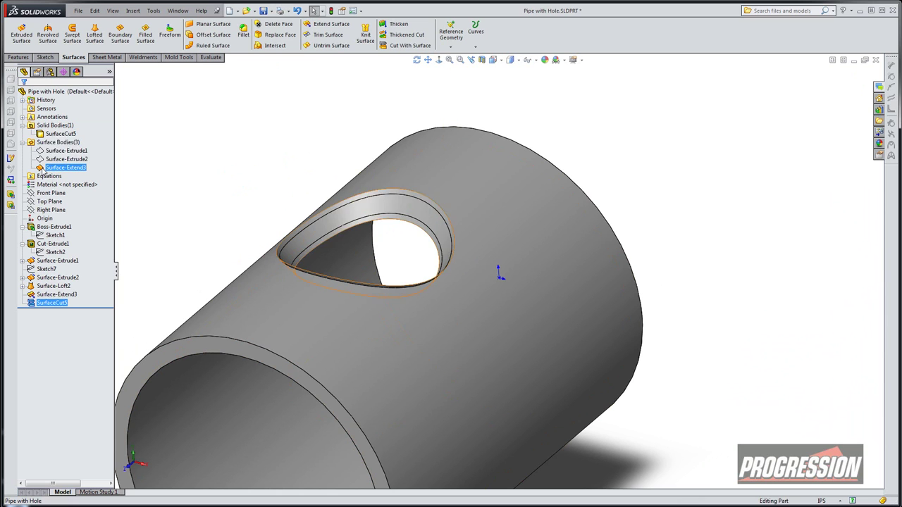
Step: Hide the Surface-Extend3 cutting surface body and orbit the pipe upright
click(47, 168)
click(48, 154)
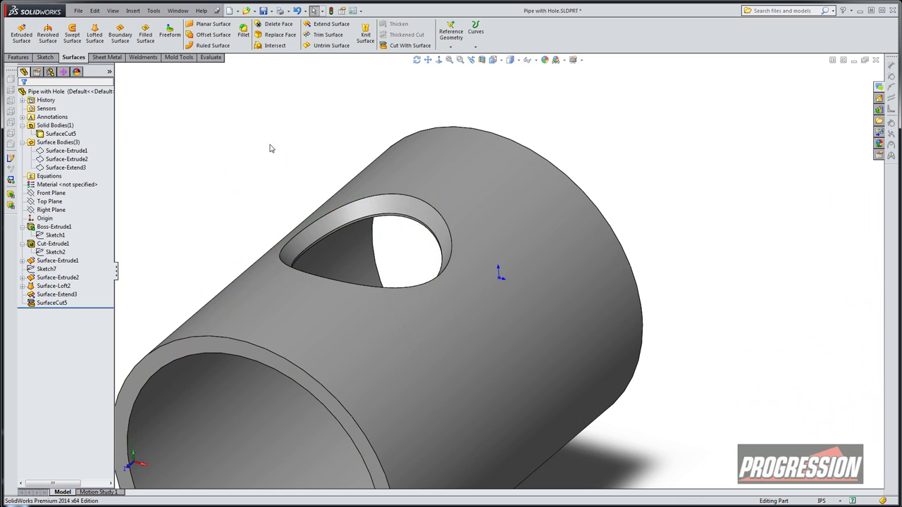
middle_drag(270, 147, 339, 169)
scroll(418, 195, down, 5)
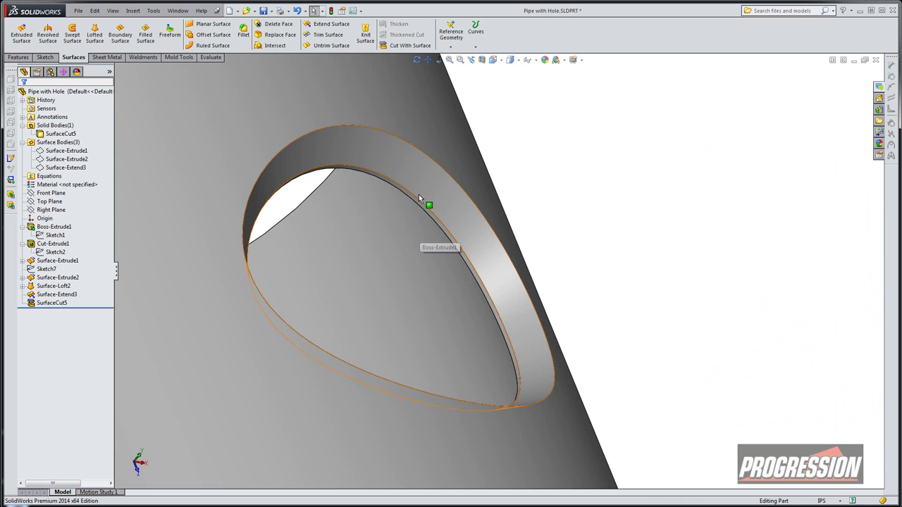
Step: View the bevelled hole face Normal To, then orbit obliquely to inspect the weld-prep edge
click(441, 224)
key(ctrl+8)
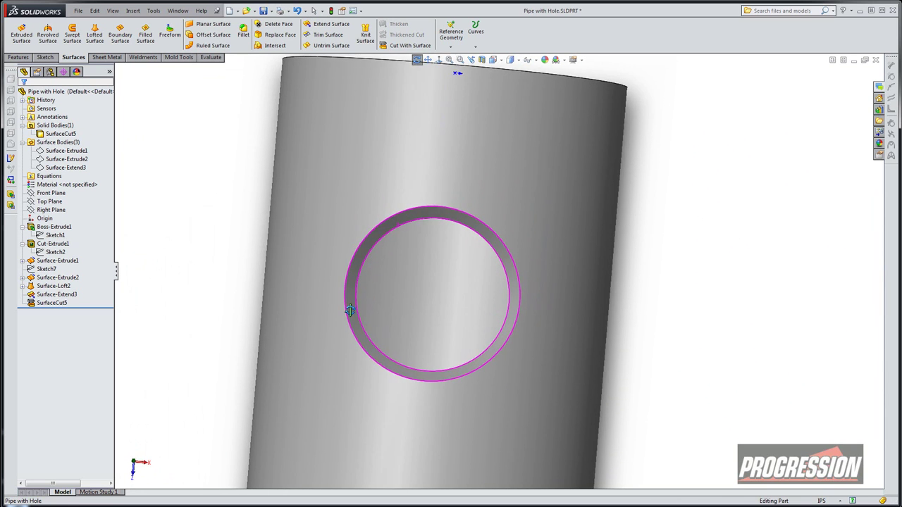
middle_drag(350, 311, 373, 167)
click(319, 171)
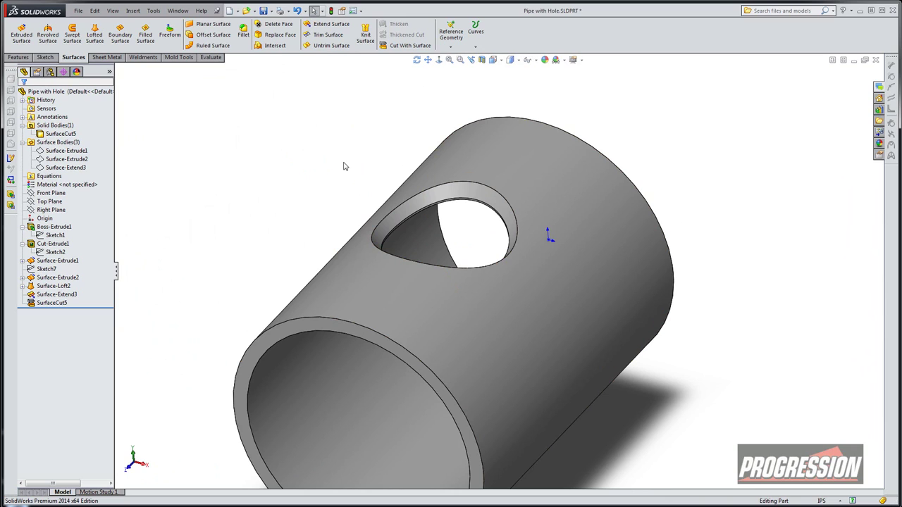